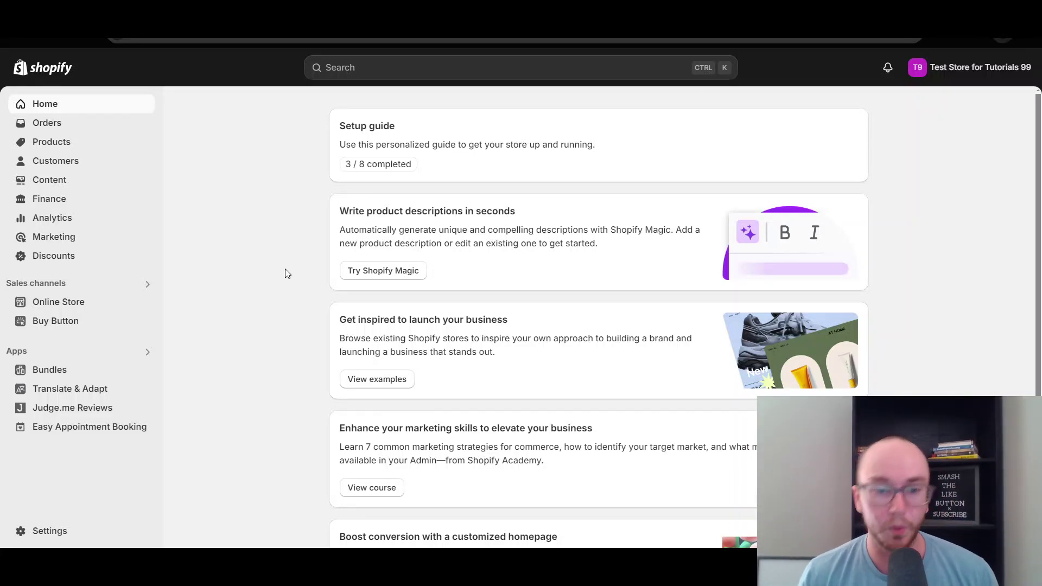
# - Add a new page to the online store and title it "Order Tracking"
pyautogui.click(91, 308)
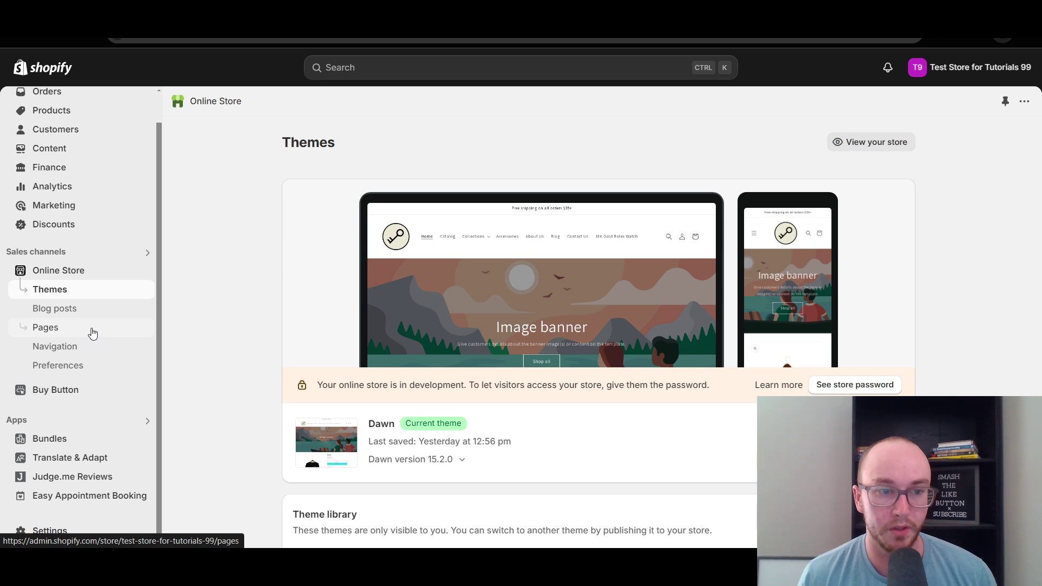
pyautogui.click(92, 331)
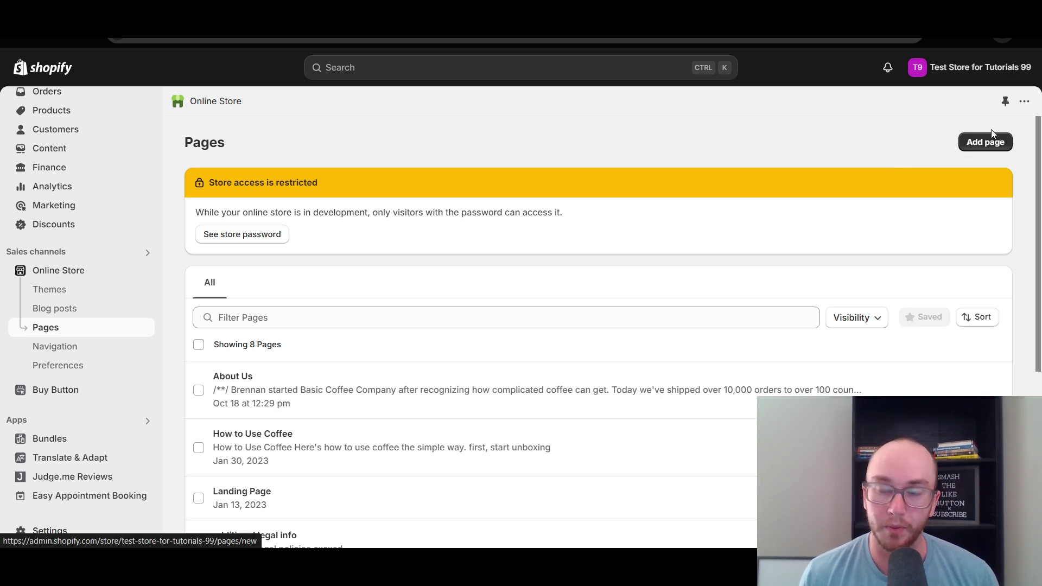
pyautogui.click(983, 144)
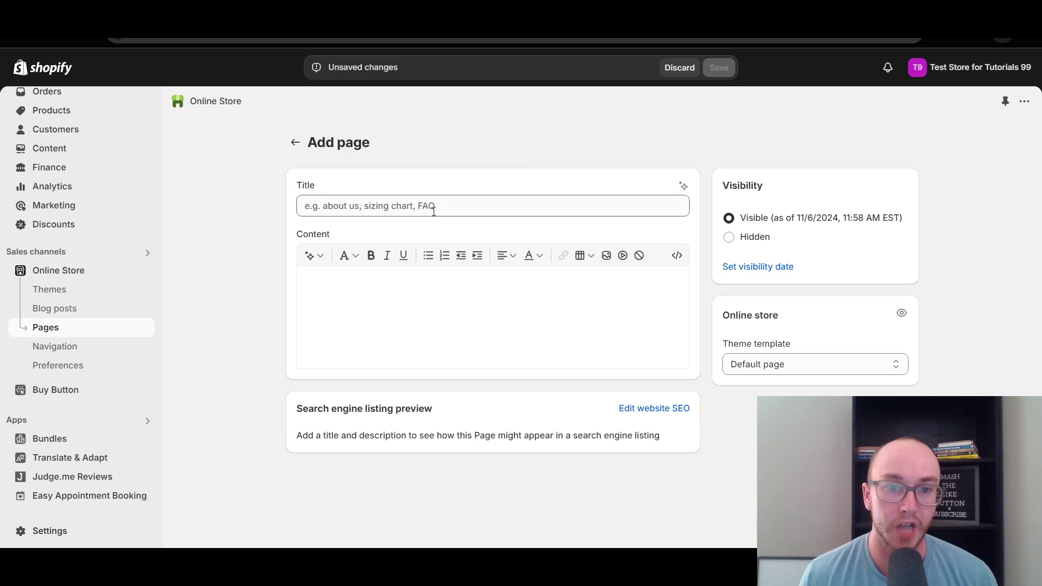
pyautogui.click(443, 205)
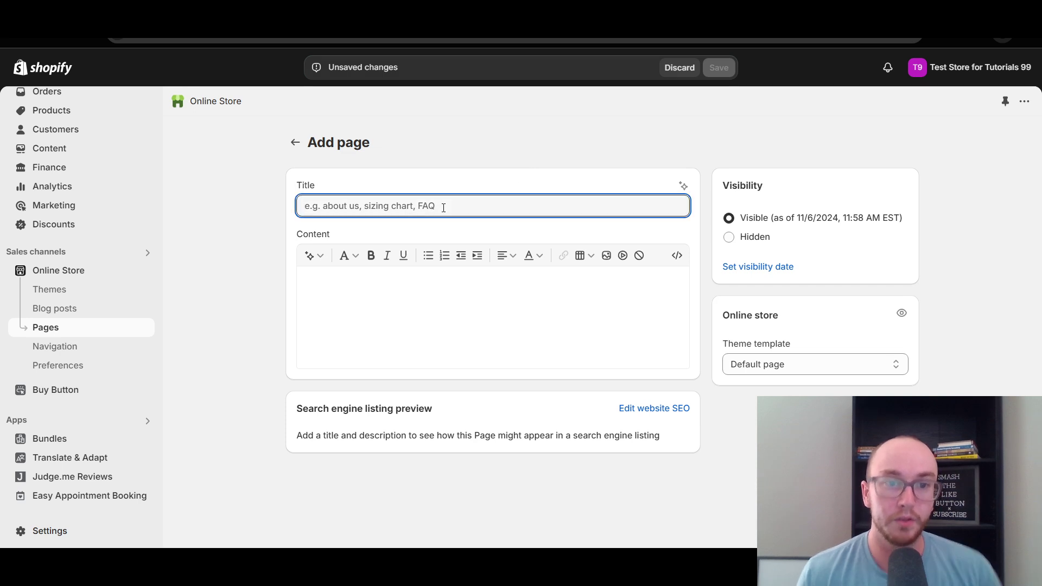
pyautogui.write('Order')
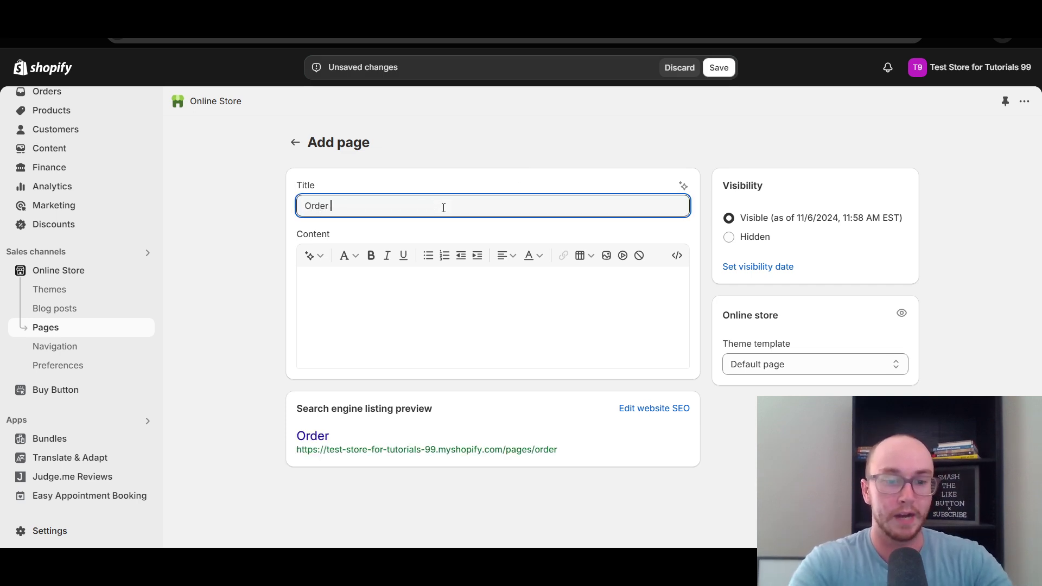
pyautogui.write(' Tracking')
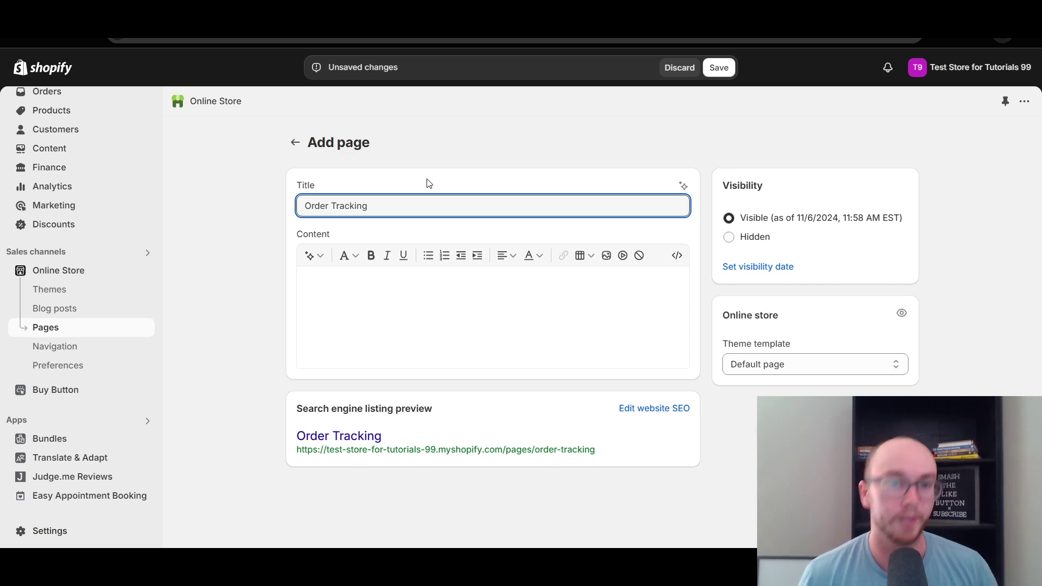
pyautogui.click(428, 182)
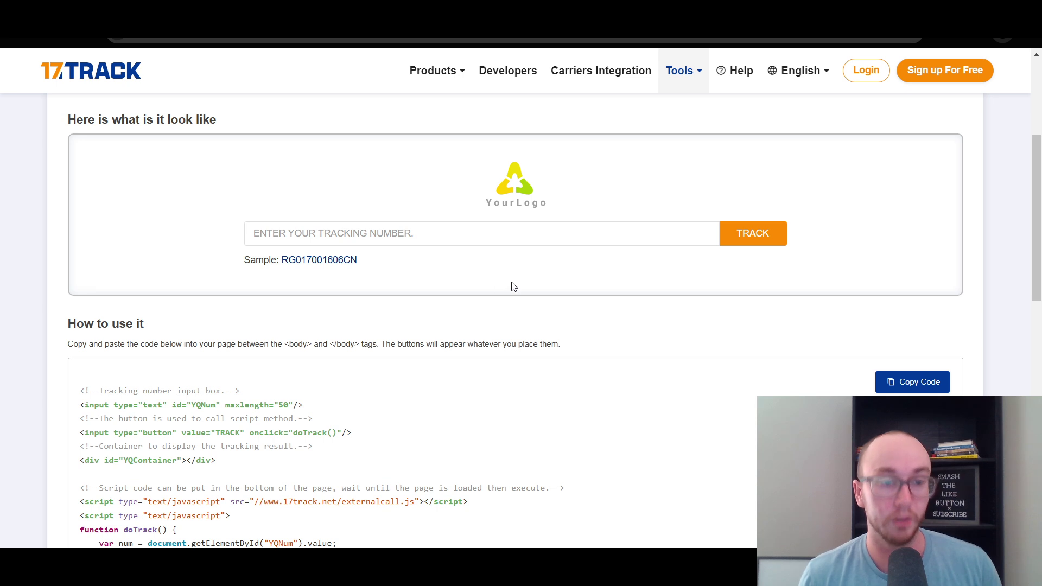
# - On the 17TRACK site, review the Mode I tracking widget's preview and its embed code
pyautogui.scroll(-2, 1040, 273)
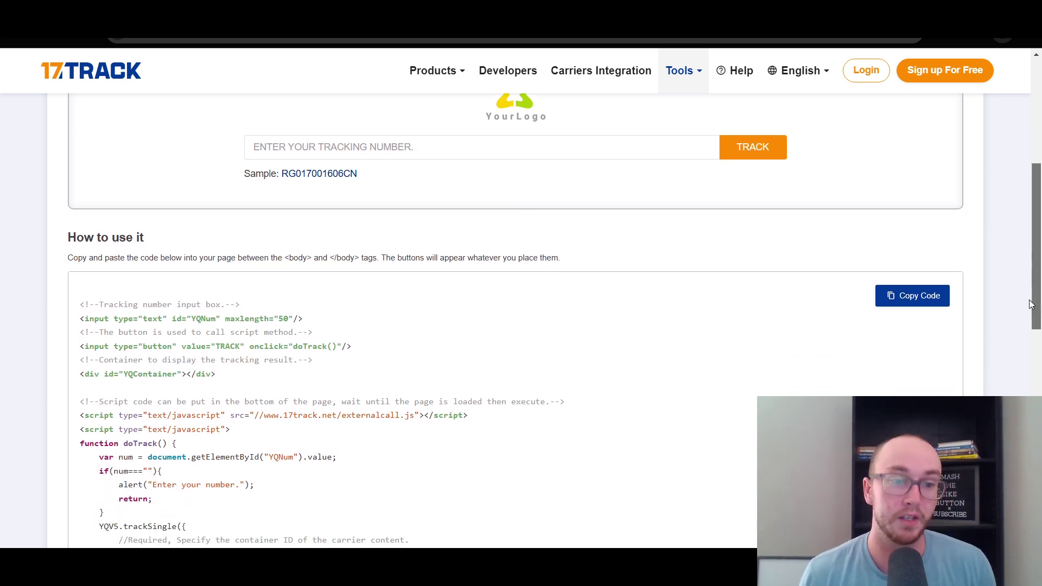
pyautogui.moveTo(1038, 285); pyautogui.dragTo(1034, 245)
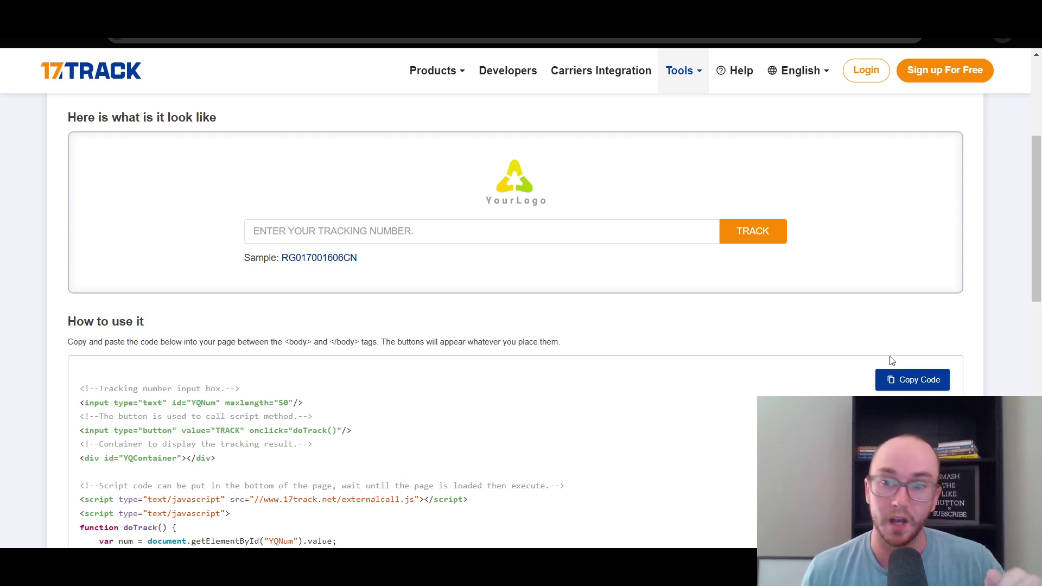
pyautogui.scroll(-3, 940, 377)
pyautogui.click(921, 211)
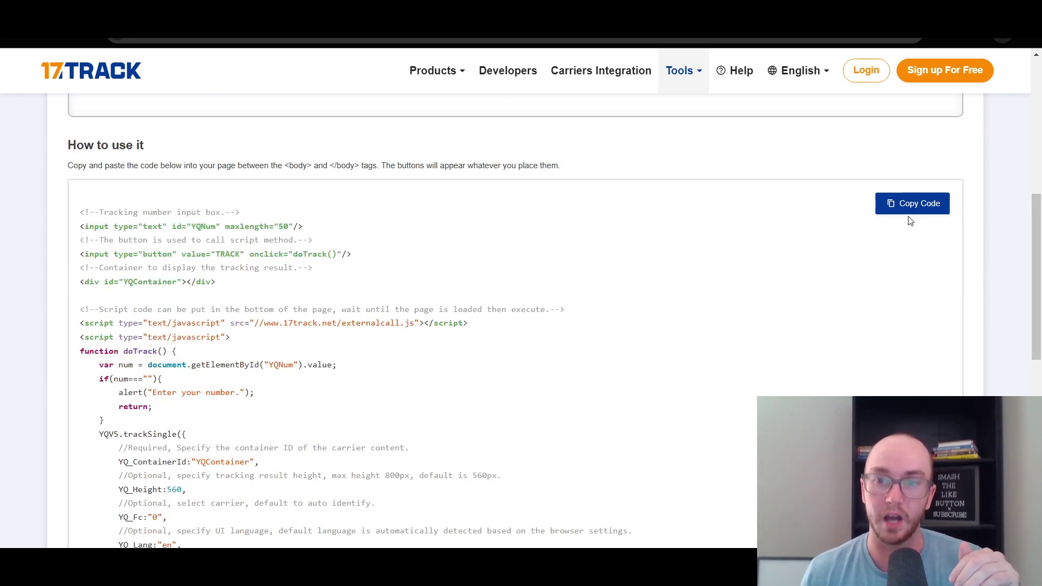
pyautogui.moveTo(1038, 267); pyautogui.dragTo(1039, 194)
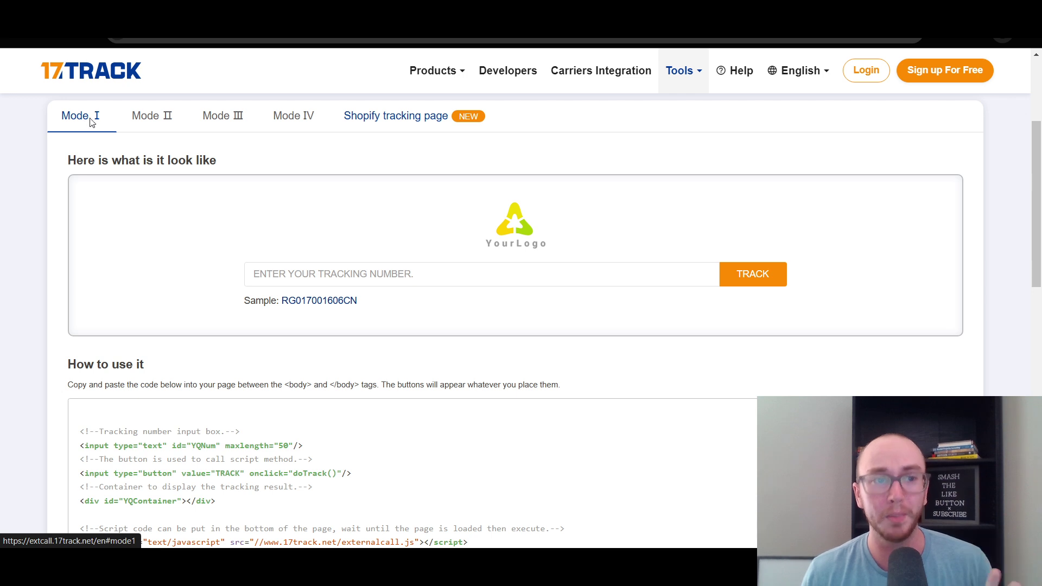
# - Examine the preview of the Mode II widget, which takes multiple tracking numbers
pyautogui.click(148, 123)
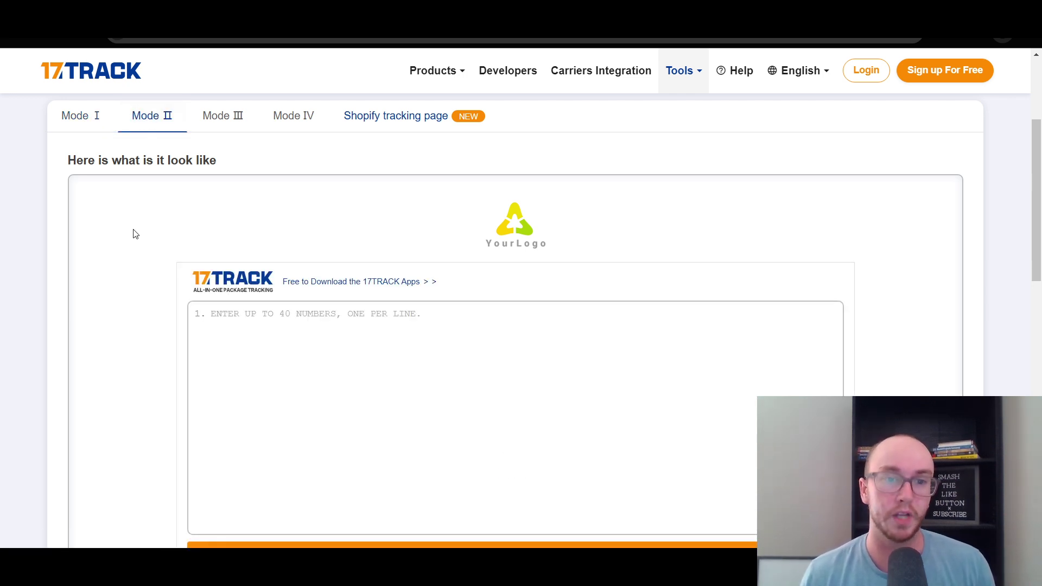
pyautogui.scroll(-3, 136, 234)
pyautogui.scroll(3, 134, 237)
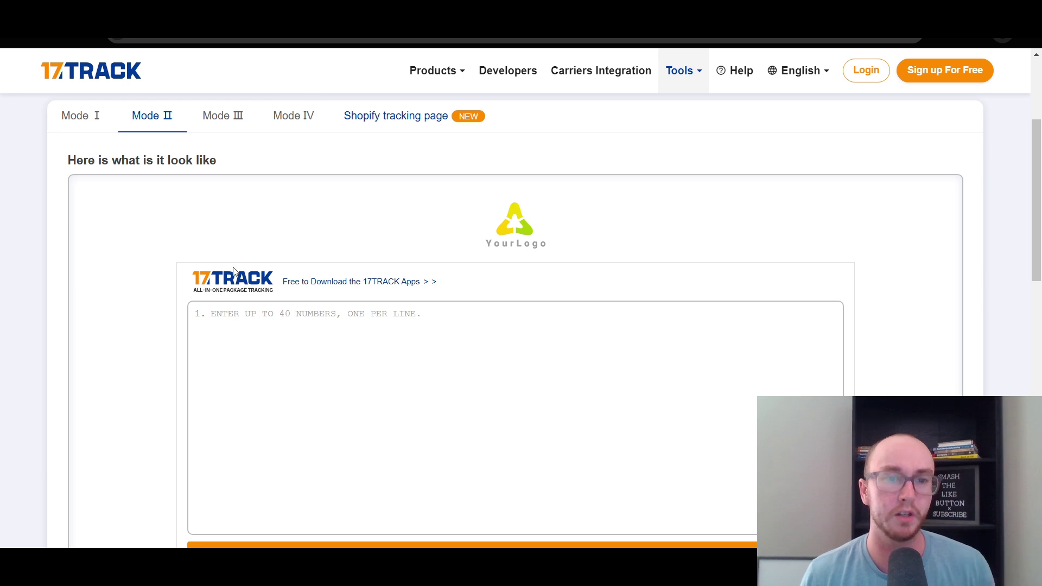
pyautogui.scroll(-2, 158, 251)
pyautogui.scroll(2, 158, 251)
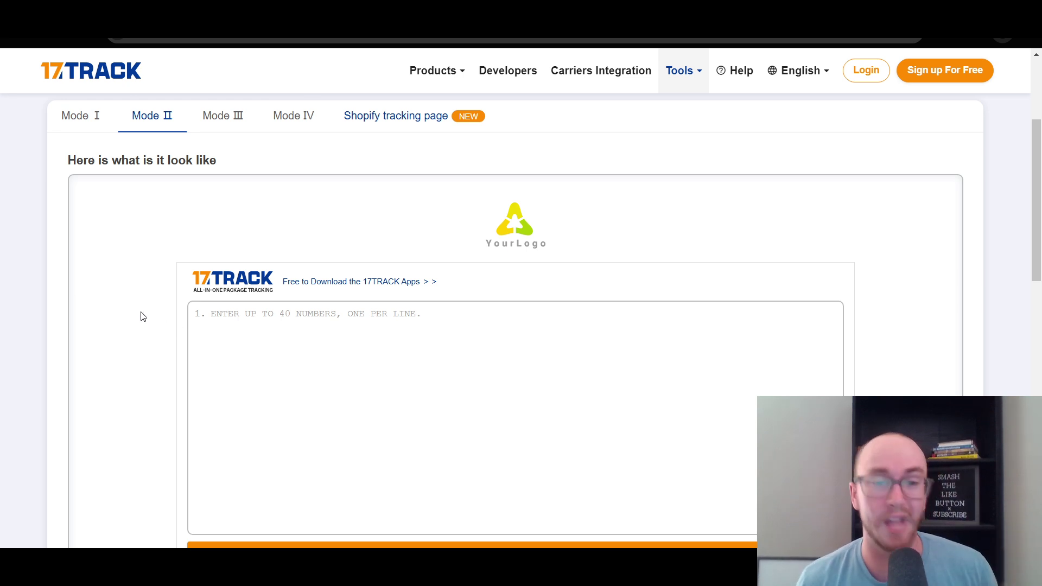
pyautogui.scroll(-1, 201, 350)
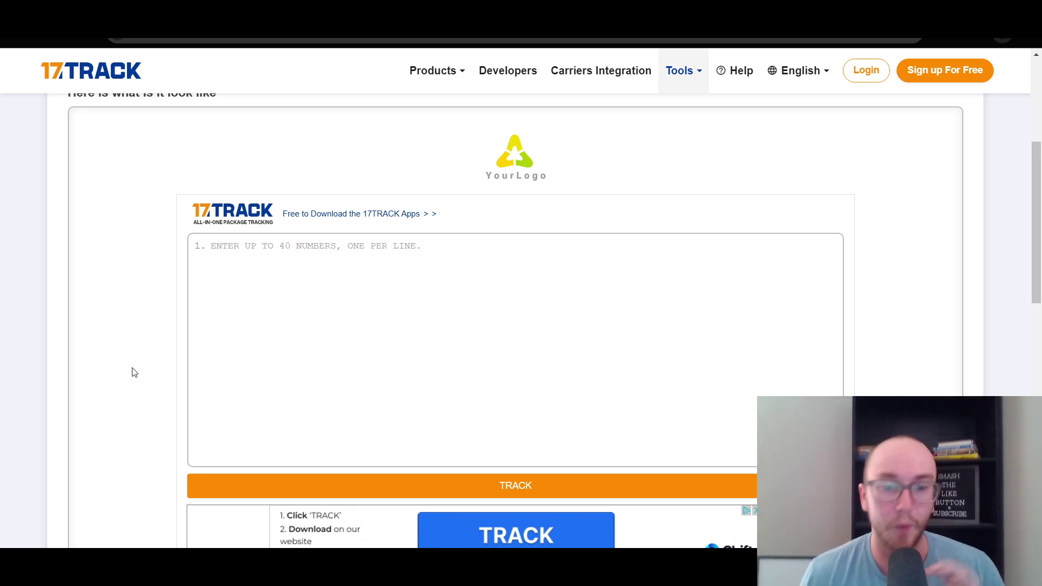
pyautogui.scroll(2, 137, 373)
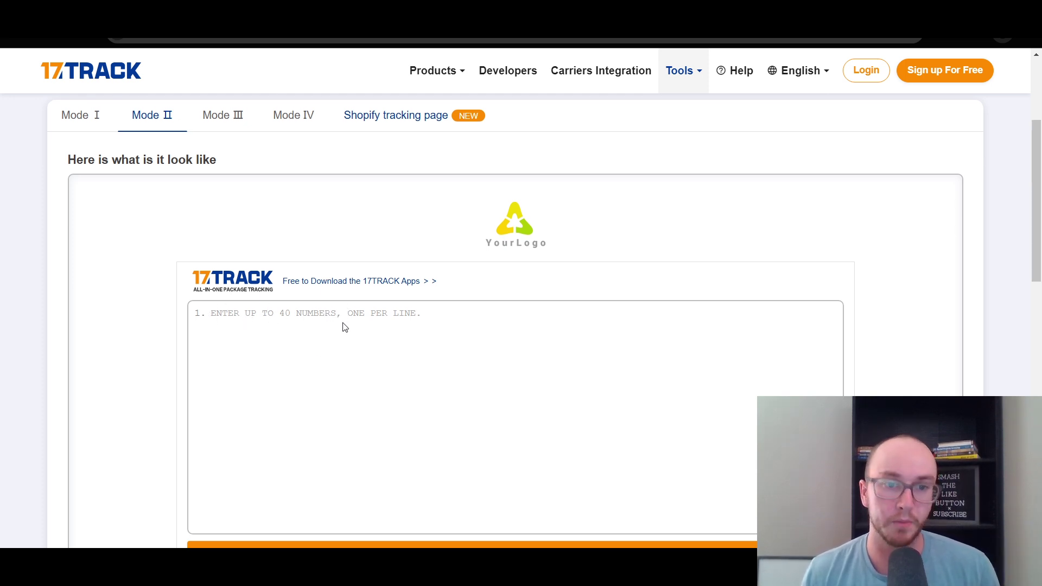
pyautogui.scroll(-1, 342, 325)
pyautogui.scroll(1, 337, 328)
# - Compare the Mode I, Mode III and Mode IV widget previews with Mode II
pyautogui.click(90, 130)
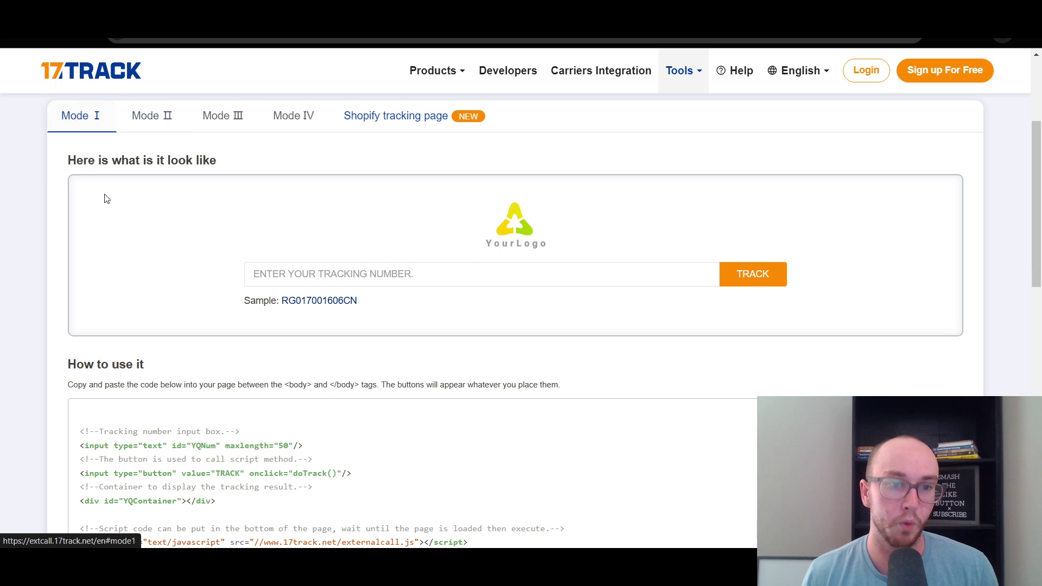
pyautogui.click(239, 118)
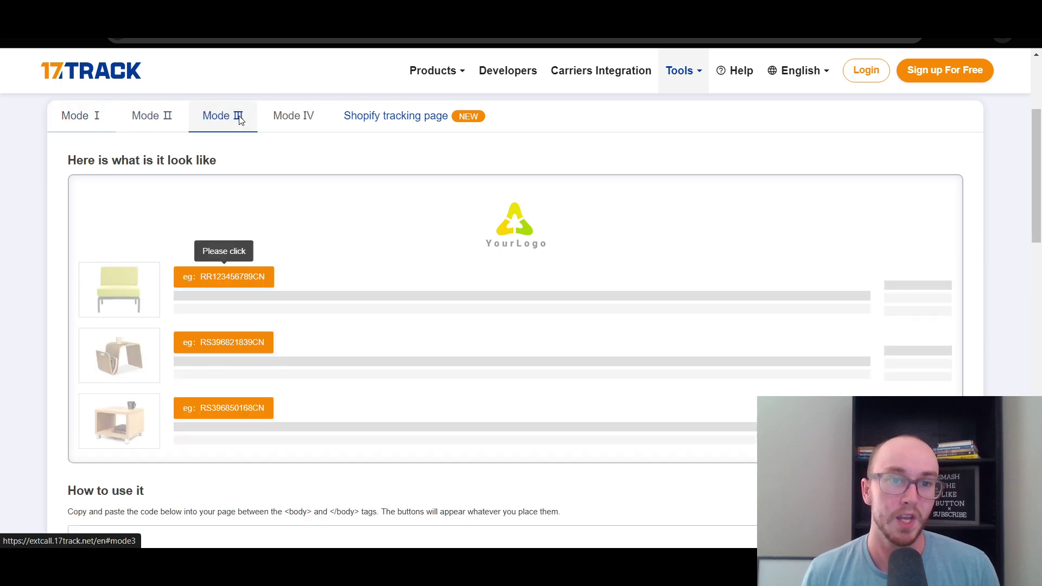
pyautogui.click(287, 119)
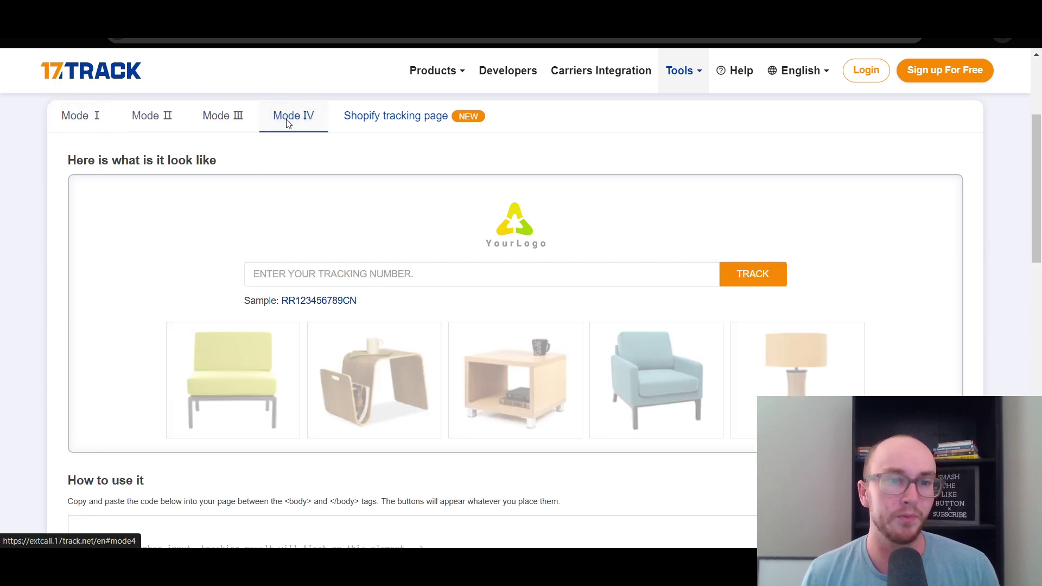
pyautogui.click(220, 133)
pyautogui.click(145, 131)
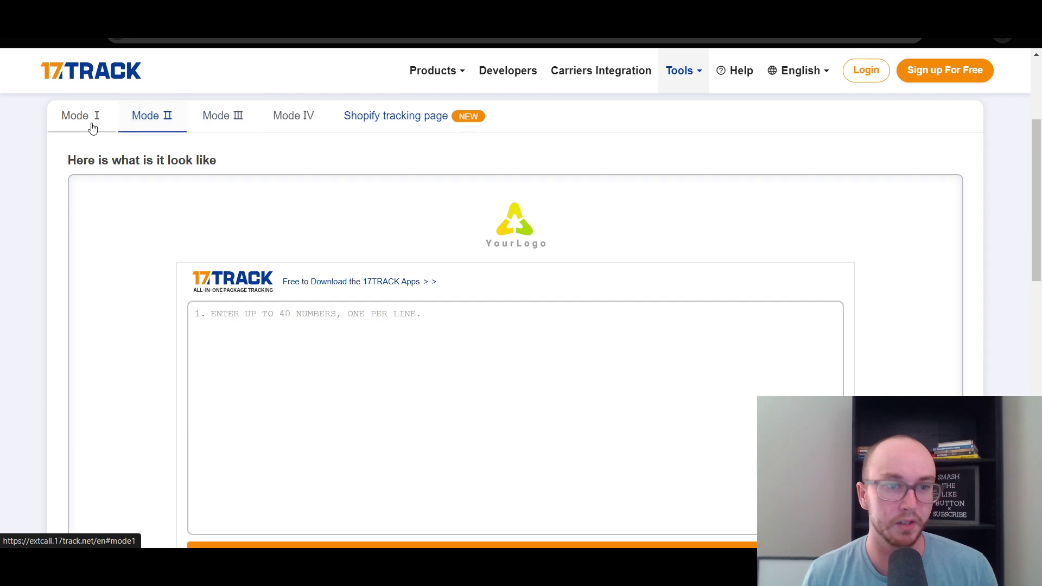
pyautogui.click(84, 123)
pyautogui.click(133, 125)
# - Choose the Mode I tracking widget and copy its embed code
pyautogui.click(83, 121)
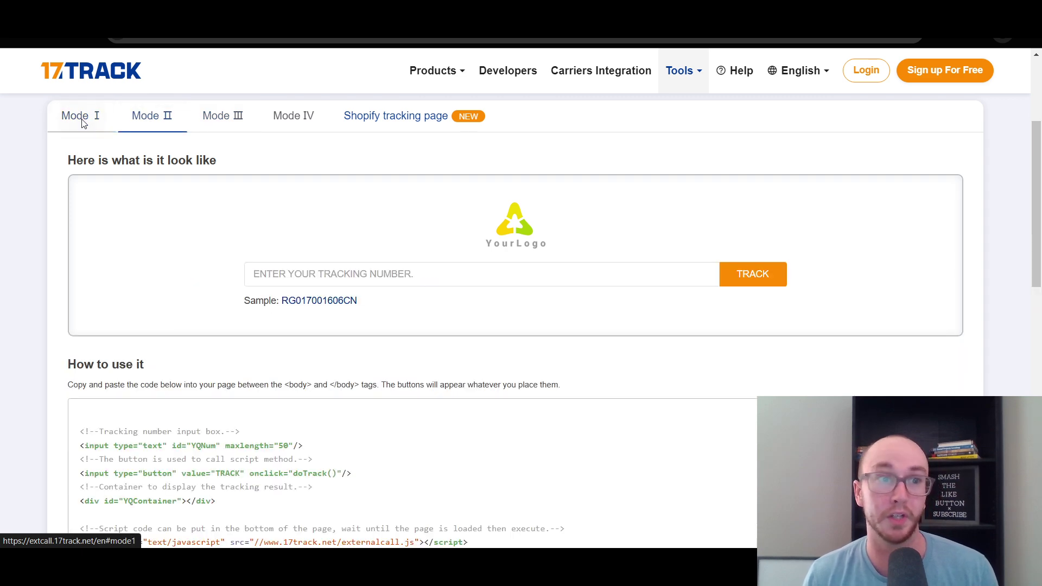
pyautogui.scroll(-4, 151, 309)
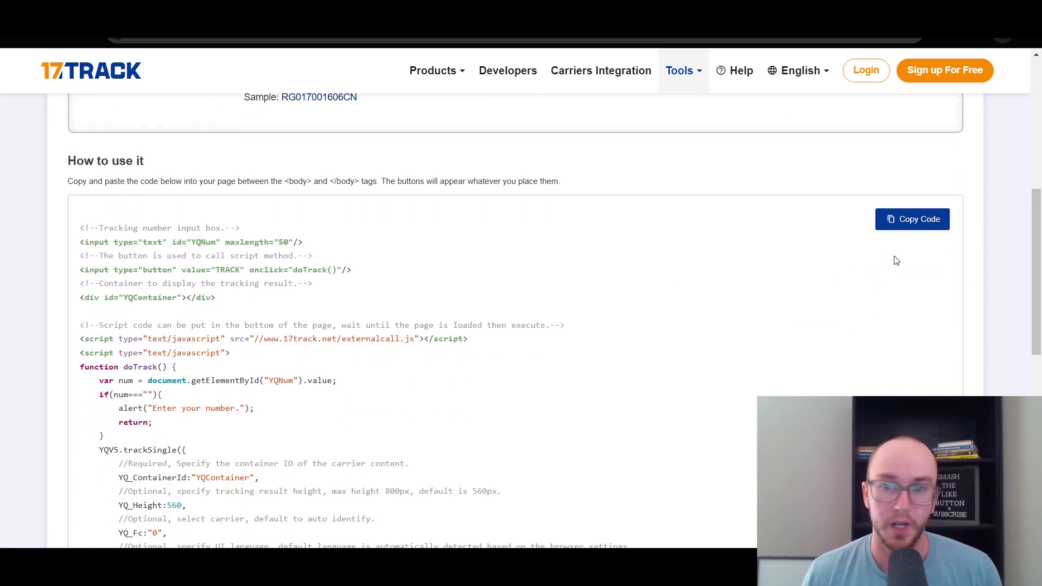
pyautogui.click(904, 229)
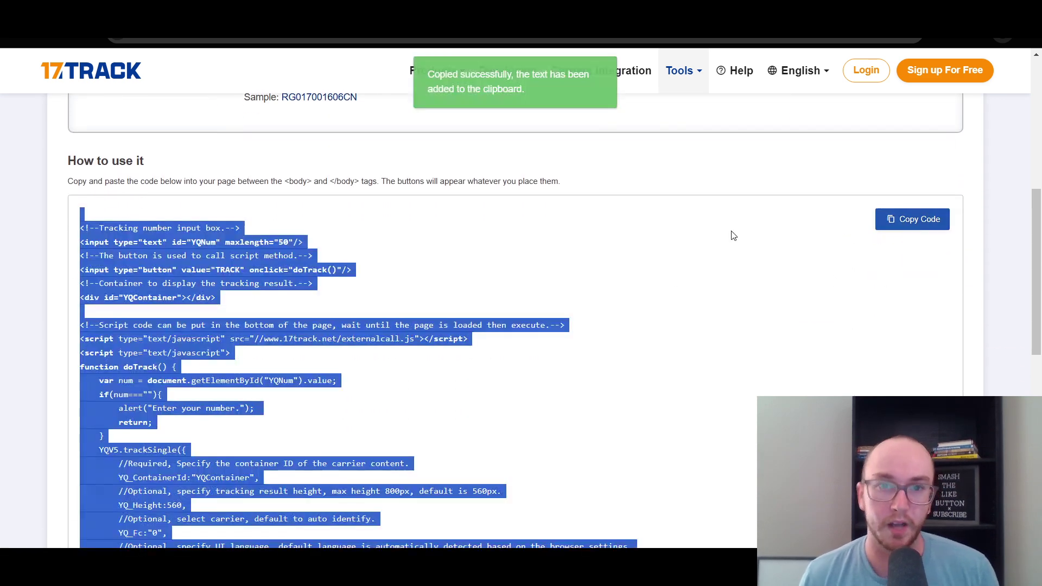
pyautogui.click(917, 230)
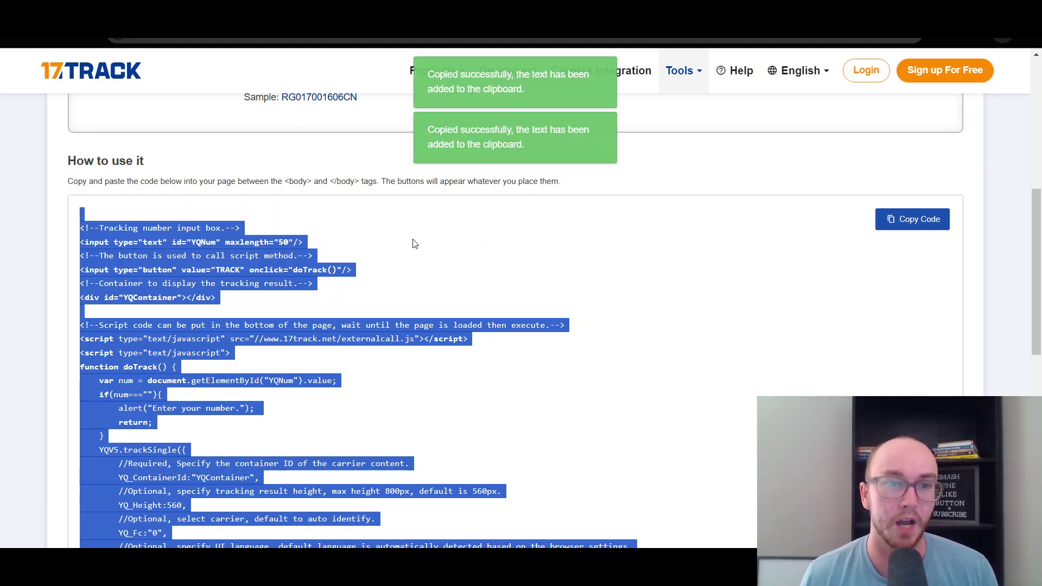
pyautogui.scroll(-1, 325, 228)
# - Return to the new Shopify page and paste the copied widget code into its content as HTML
pyautogui.hotkey('ctrl', 'Tab')
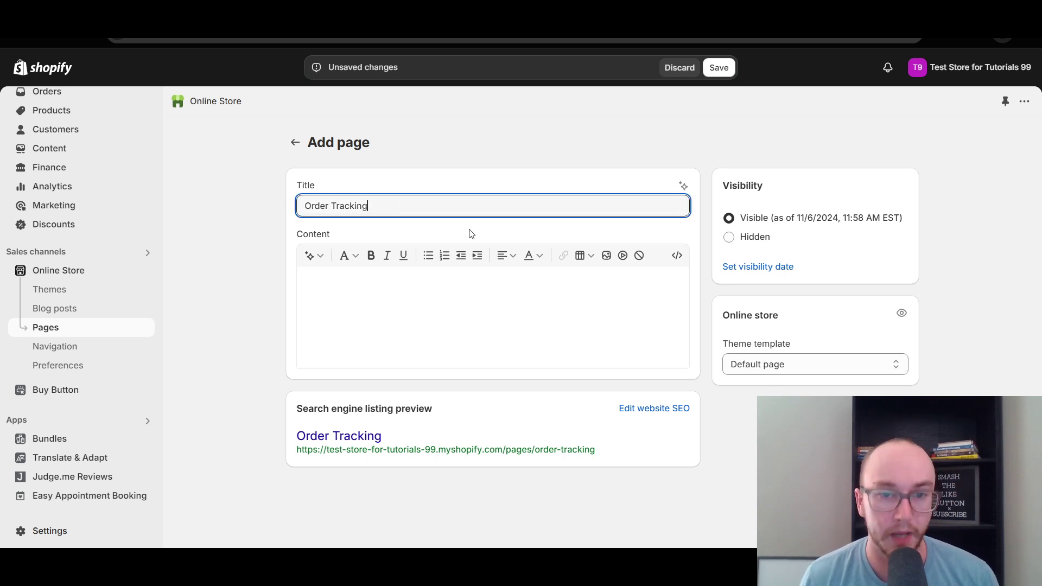
pyautogui.click(677, 257)
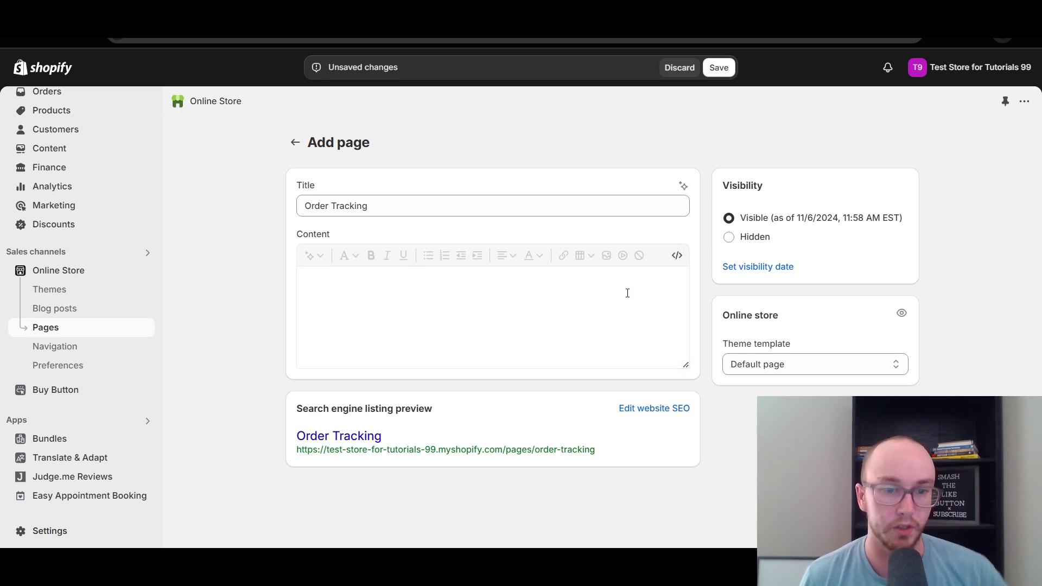
pyautogui.hotkey('ctrl', 'v')
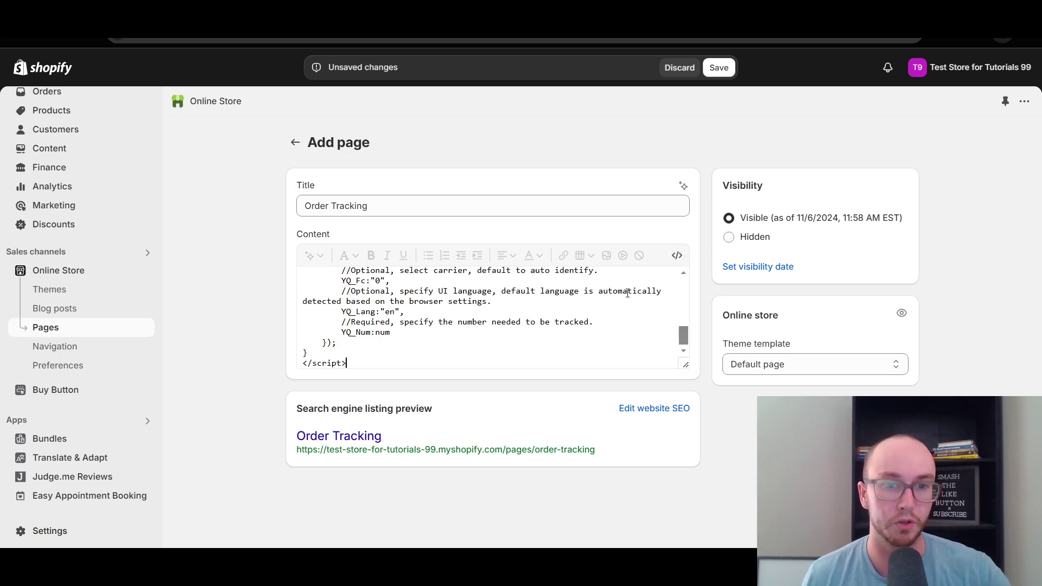
pyautogui.moveTo(684, 336); pyautogui.dragTo(694, 285)
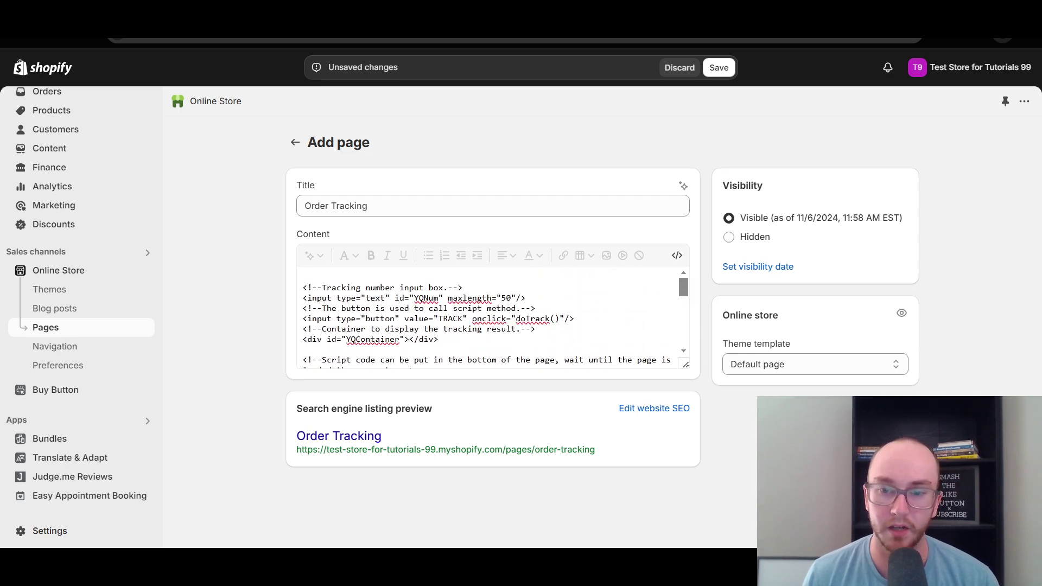
# - Save the Order Tracking page and look over how it appears on the live storefront
pyautogui.click(729, 74)
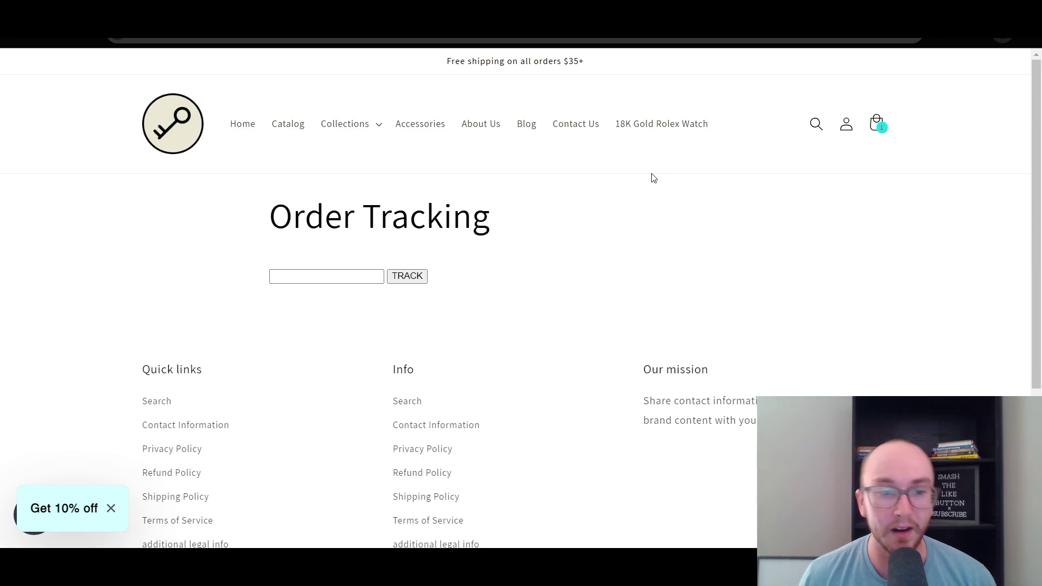
pyautogui.scroll(-4, 497, 399)
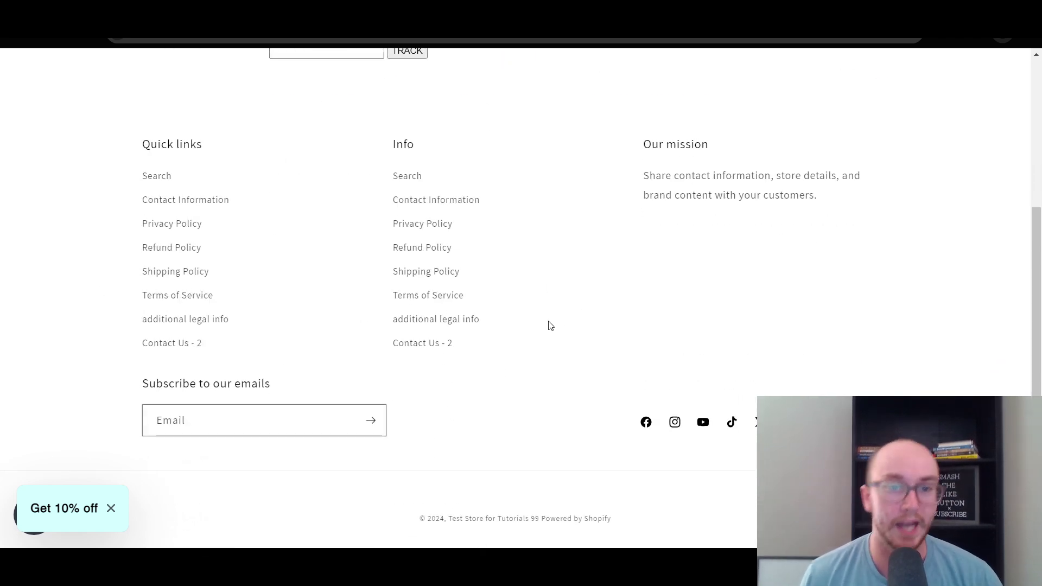
pyautogui.scroll(4, 548, 325)
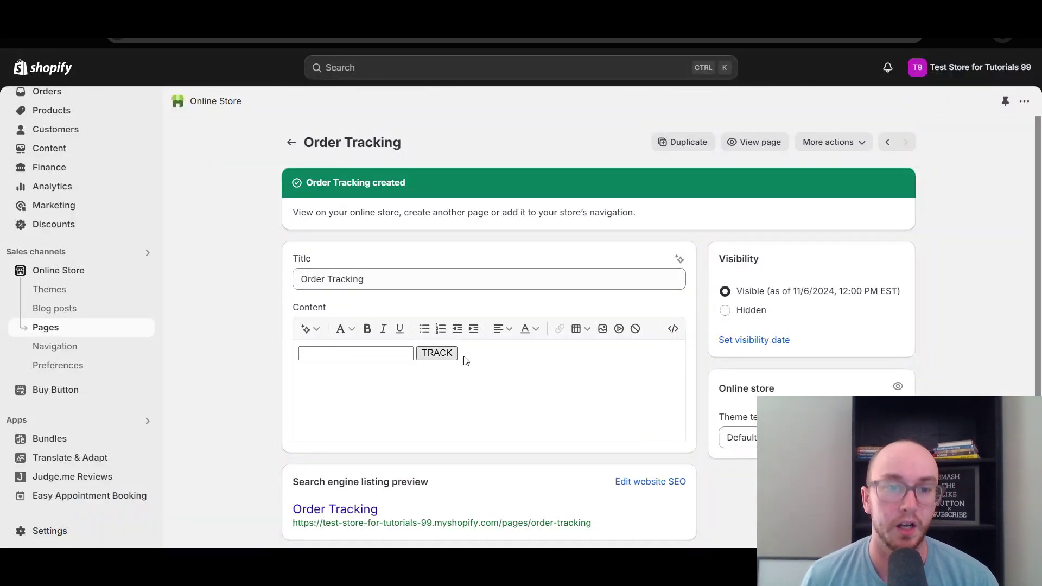
# - Start a new line below the tracking widget in the page content with the words "Enter your"
pyautogui.click(556, 396)
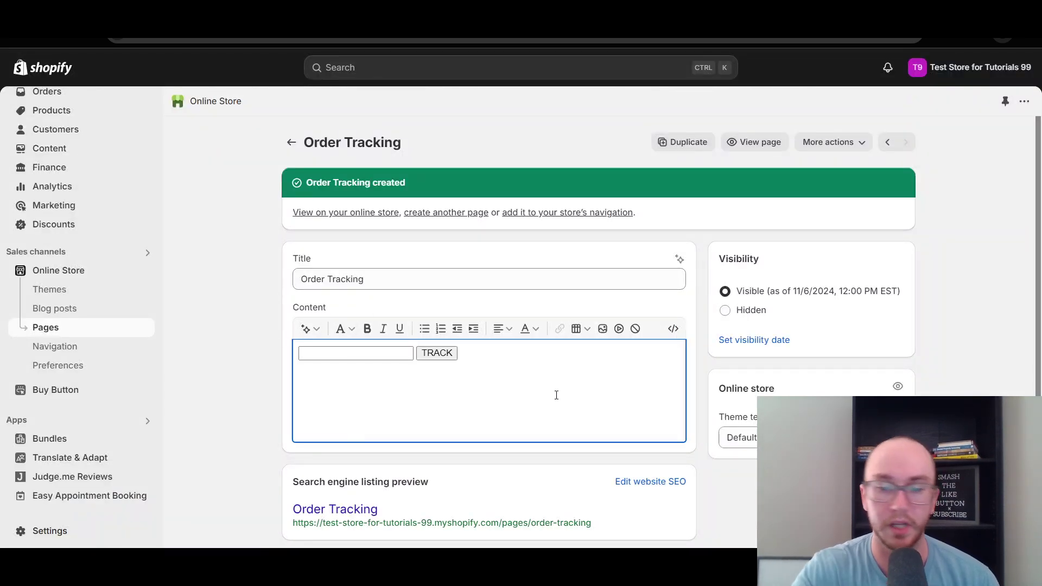
pyautogui.press('Return')
pyautogui.press('Return')
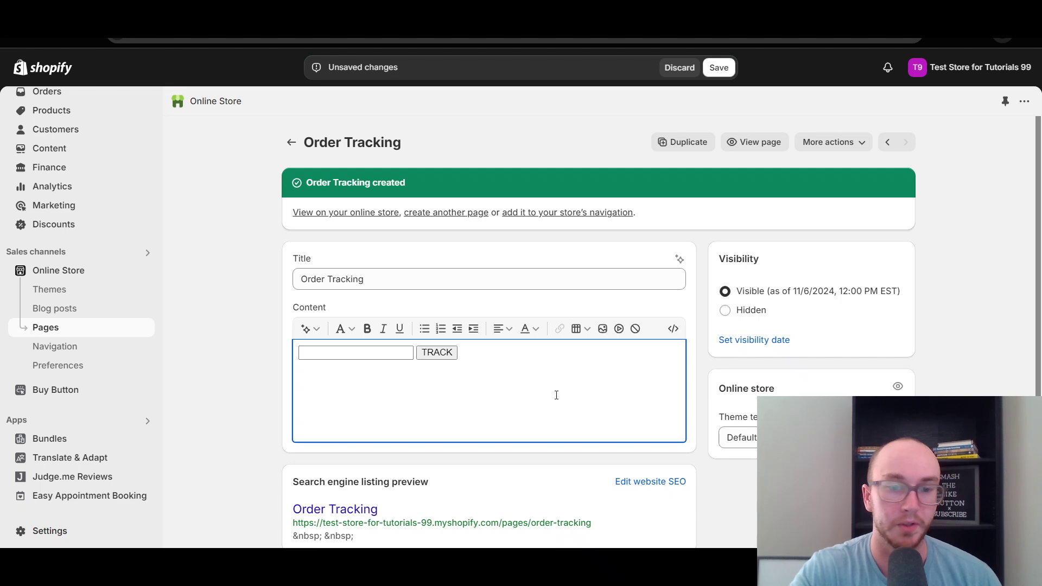
pyautogui.press('BackSpace')
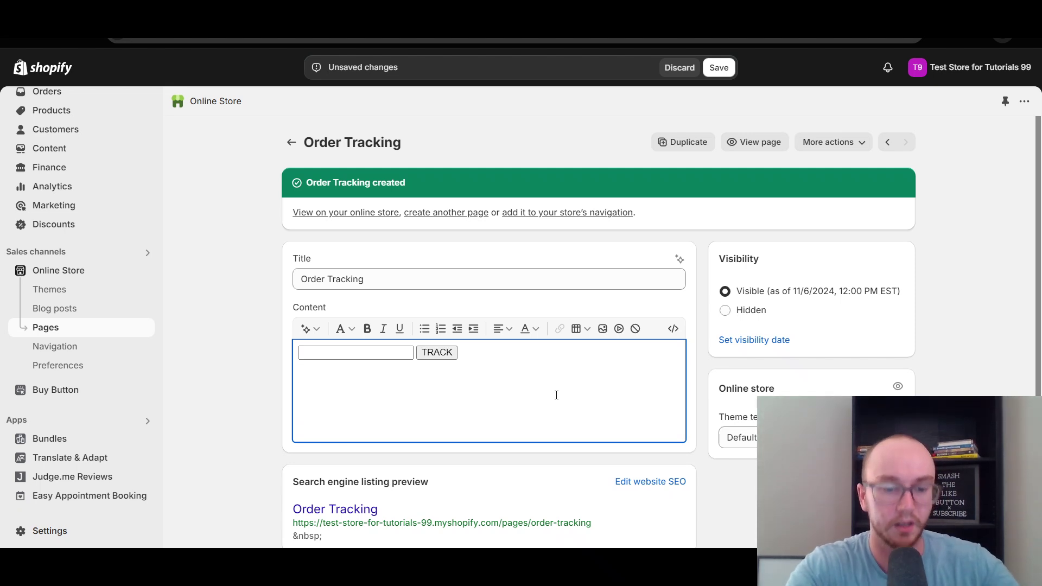
pyautogui.write('Enter your ')
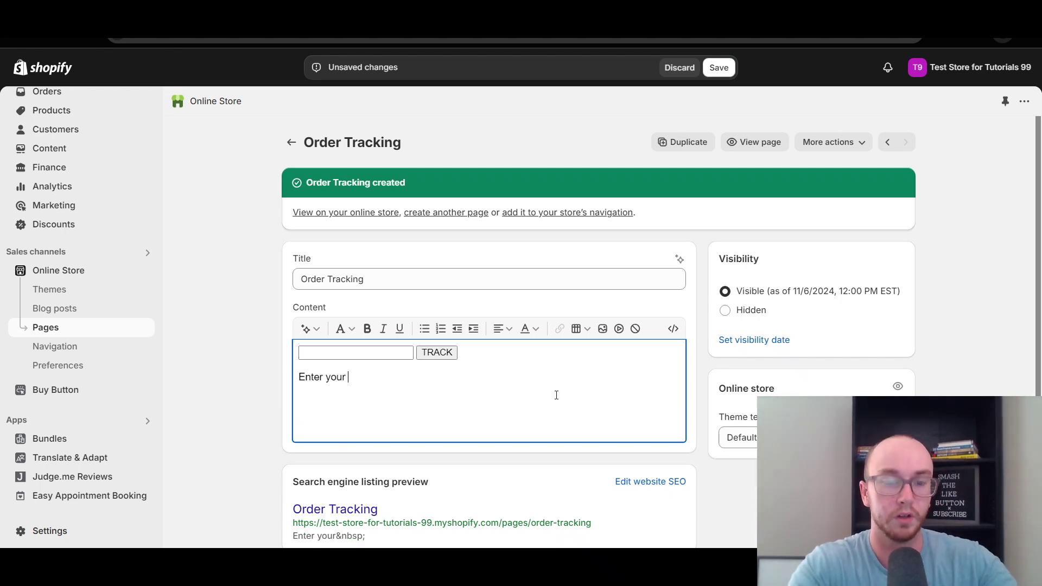
pyautogui.write('USPS')
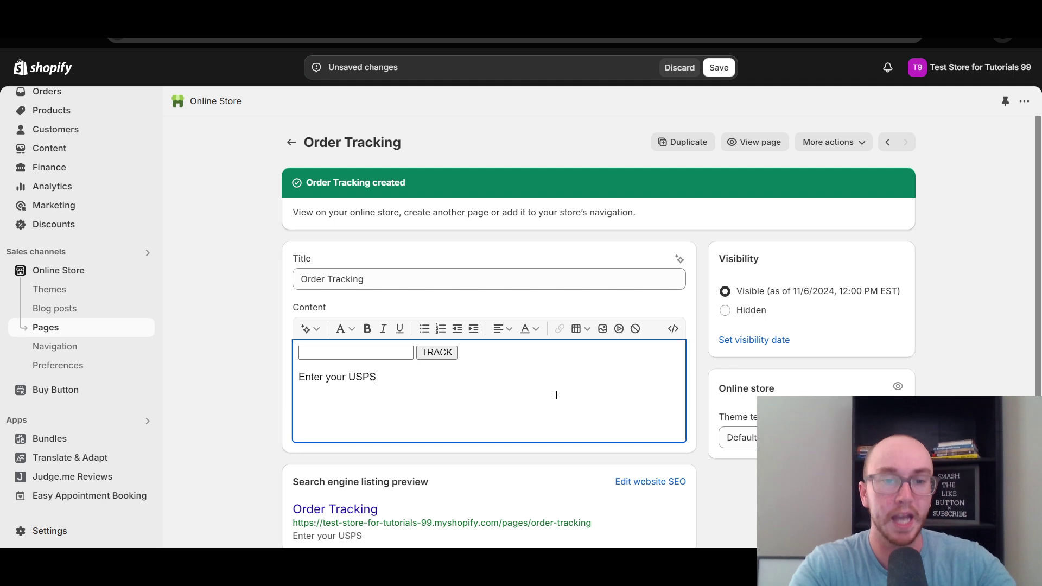
pyautogui.press('BackSpace')
pyautogui.press('BackSpace')
pyautogui.press('BackSpace')
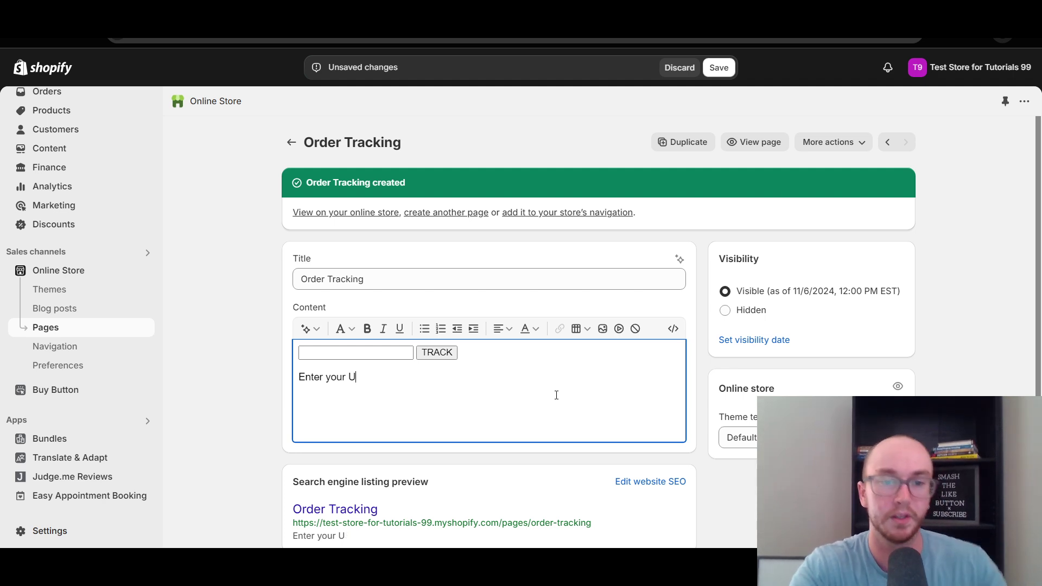
pyautogui.write('PS')
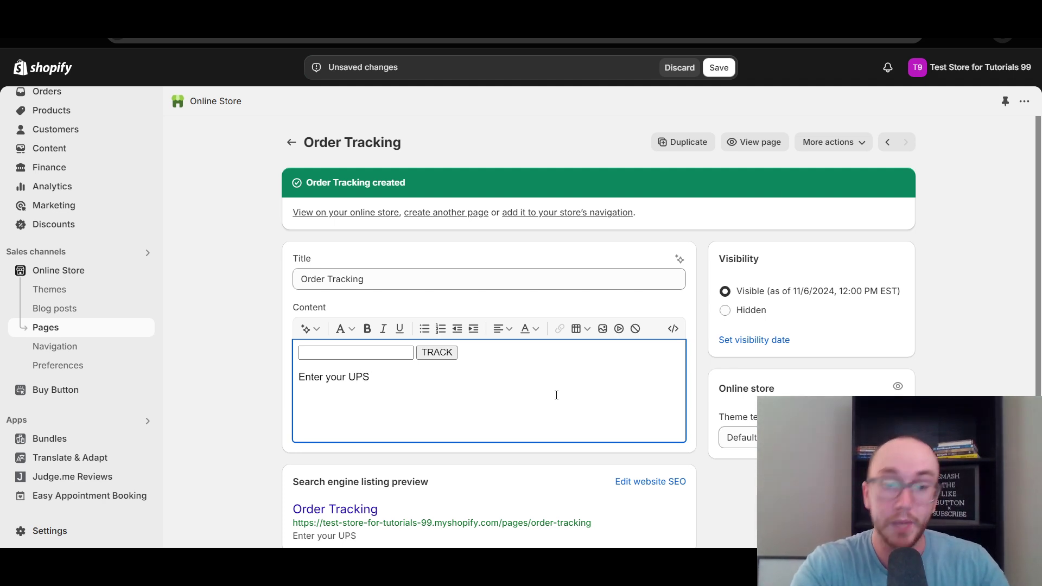
pyautogui.press('BackSpace')
pyautogui.press('BackSpace')
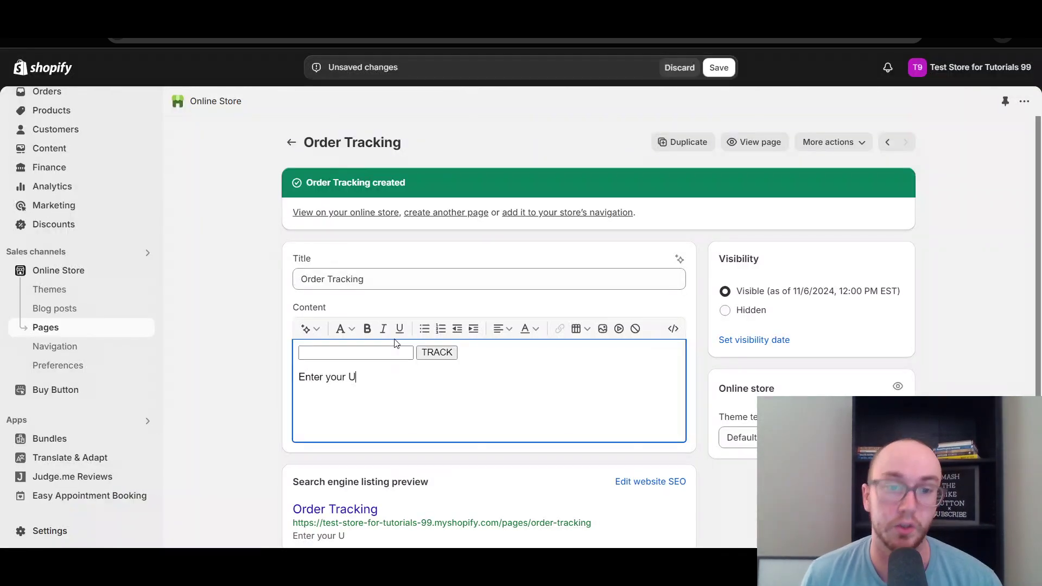
pyautogui.press('BackSpace')
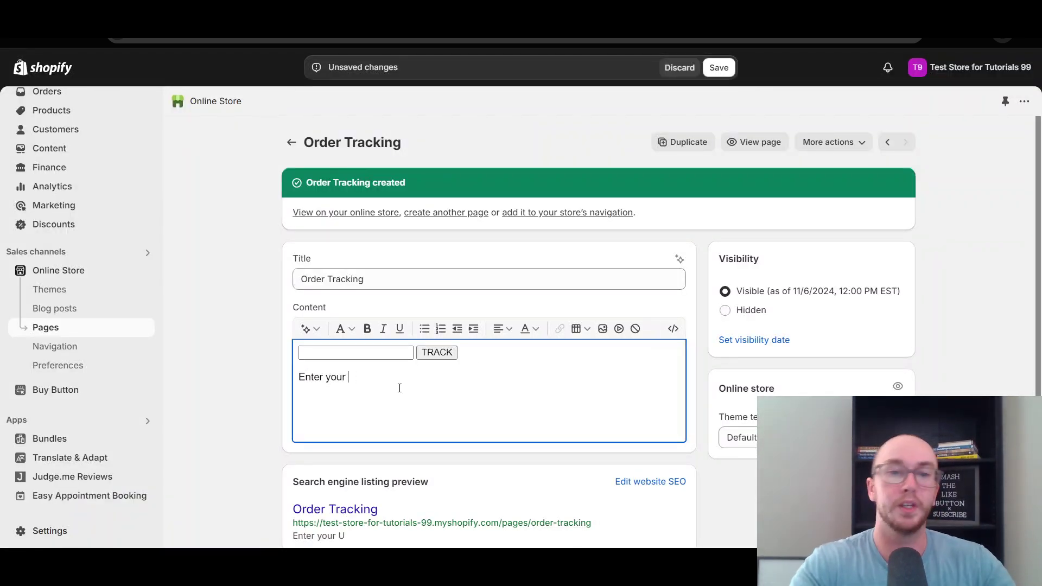
# - Complete the instruction line to read "Enter your tracking number above" and save the page
pyautogui.write('tracking number')
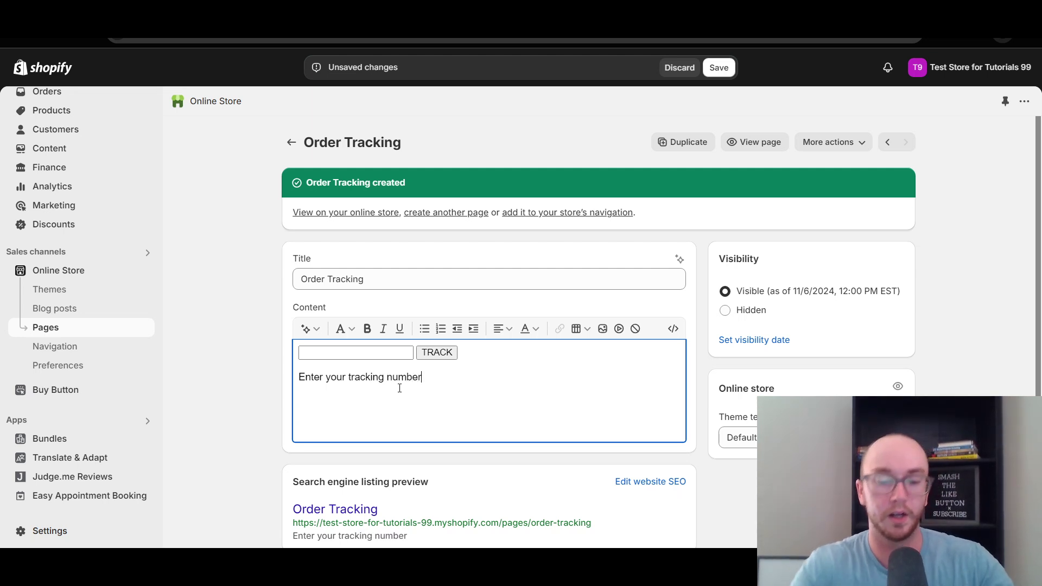
pyautogui.write(' above')
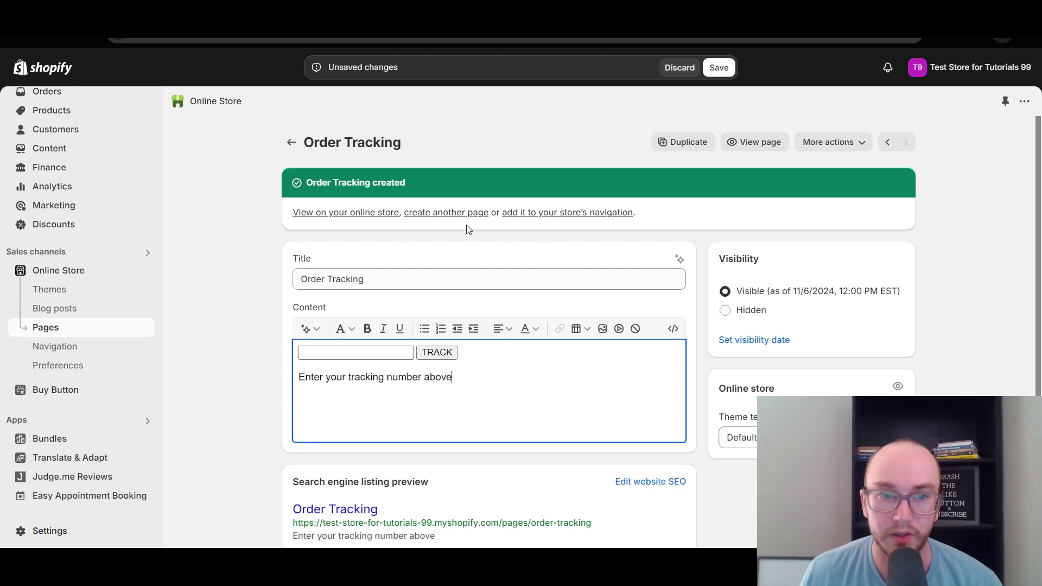
pyautogui.click(730, 75)
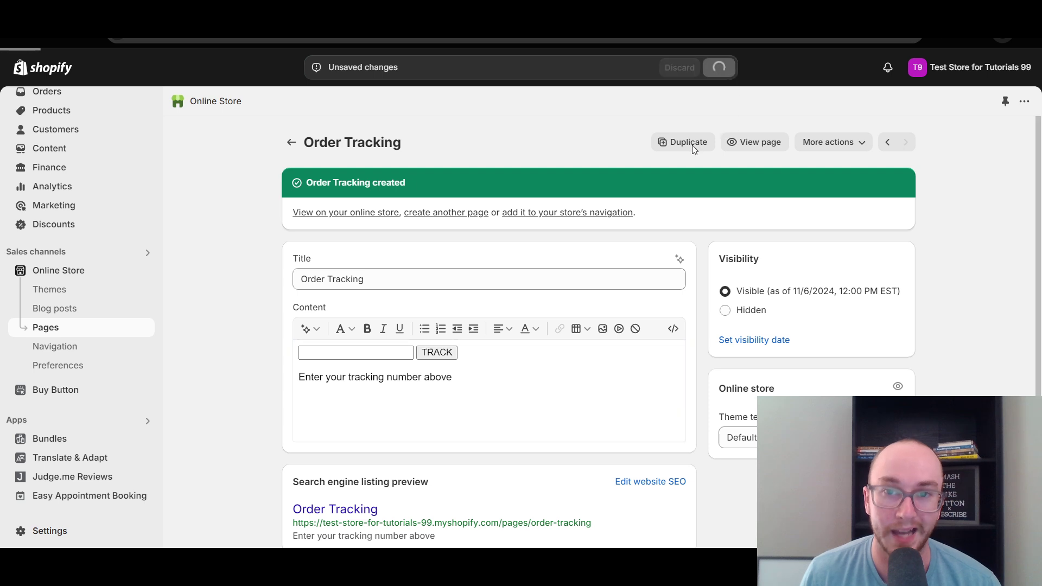
# - Look at the Order Tracking page on the live storefront and return to the page editor
pyautogui.hotkey('ctrl', 'Tab')
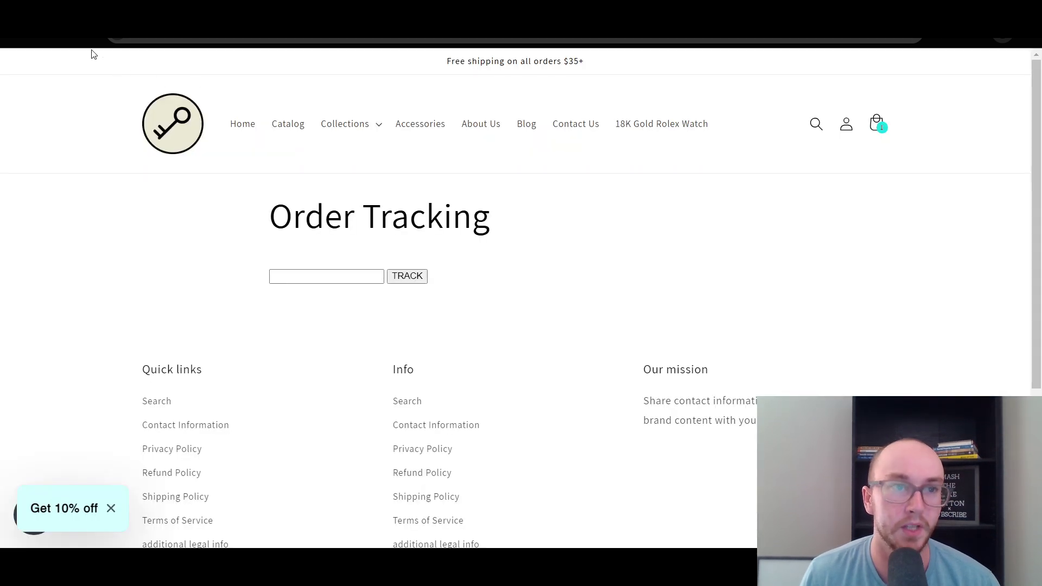
pyautogui.click(68, 40)
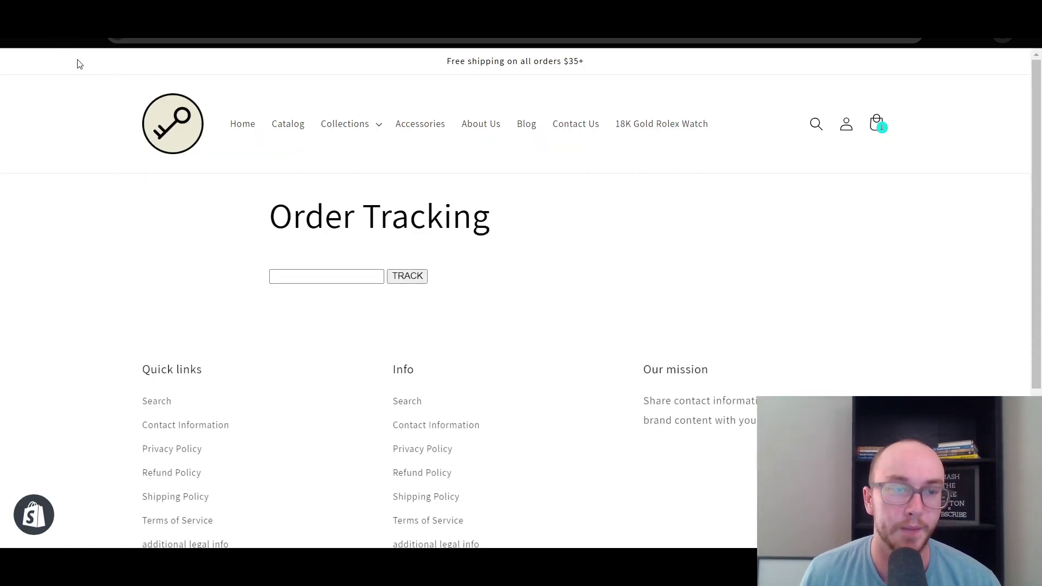
pyautogui.click(65, 41)
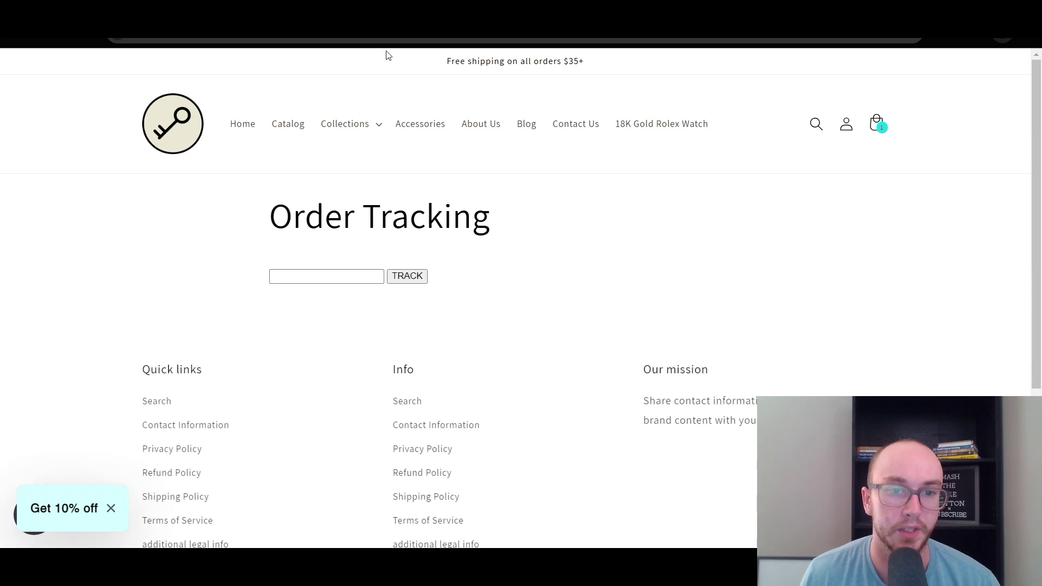
pyautogui.hotkey('ctrl', 'shift', 'Tab')
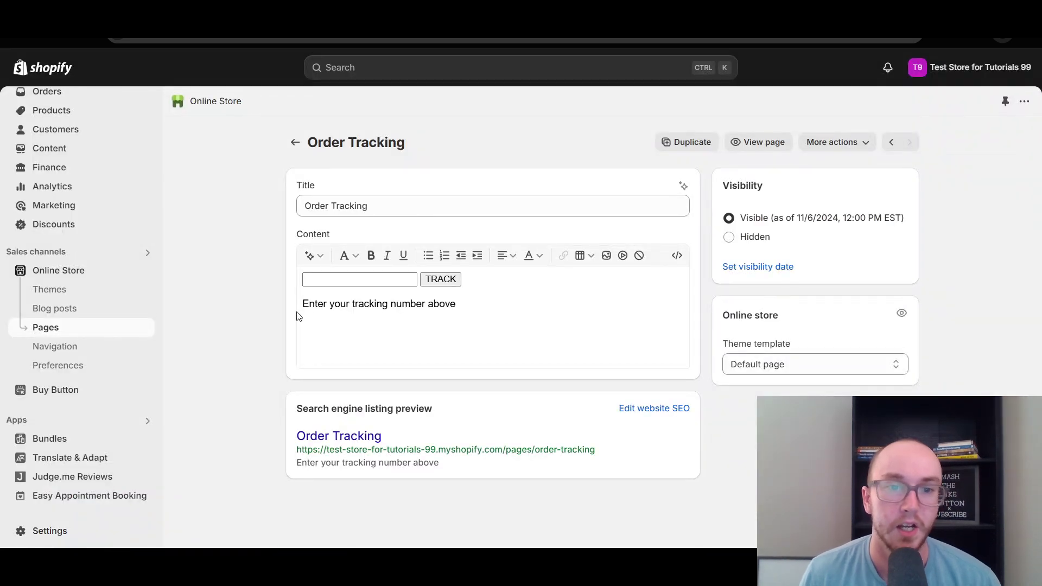
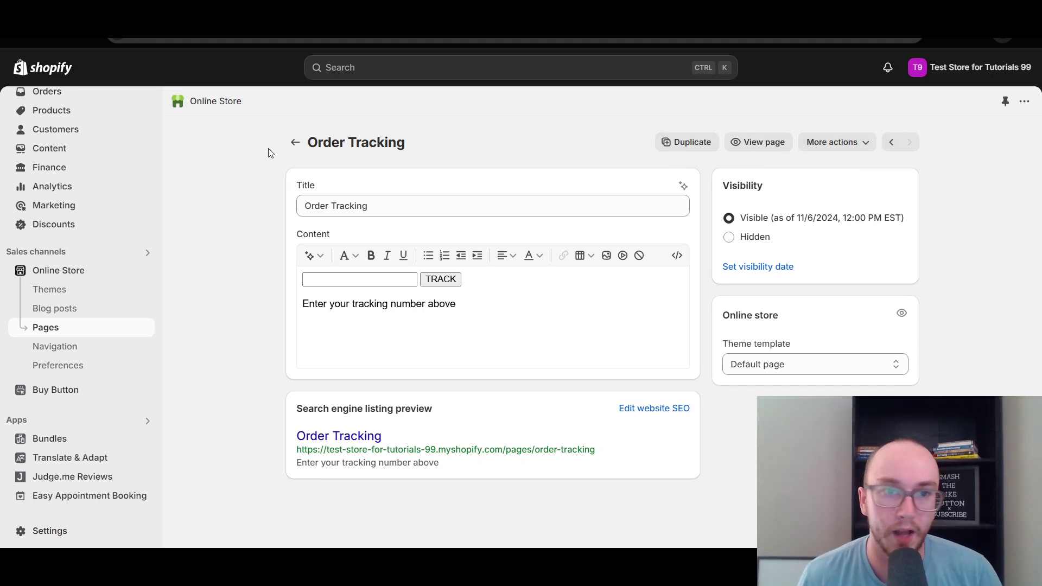
# - Open the store's Main menu from the navigation settings and go to the end of its item list
pyautogui.click(37, 350)
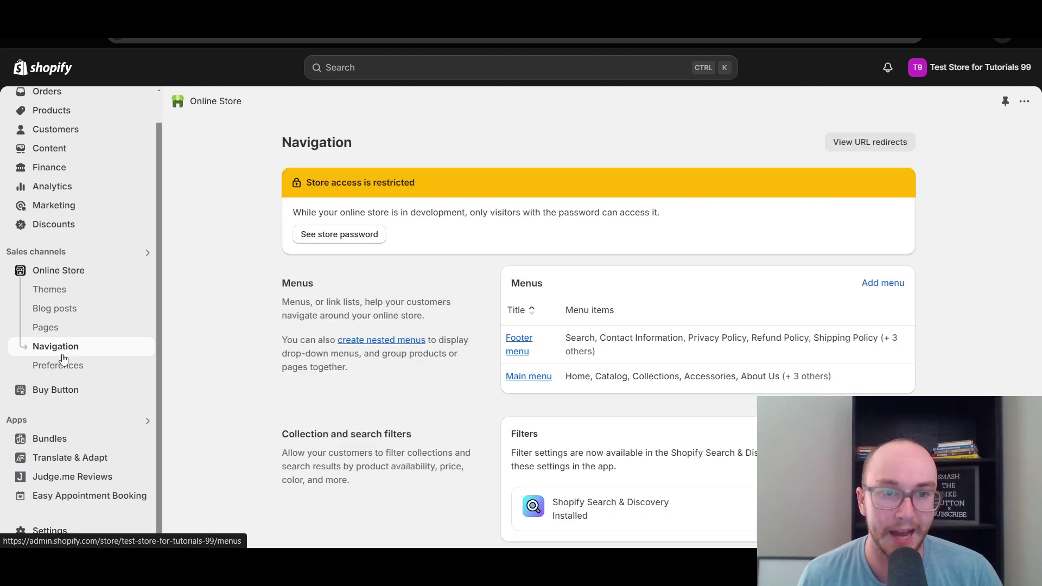
pyautogui.scroll(-1, 548, 371)
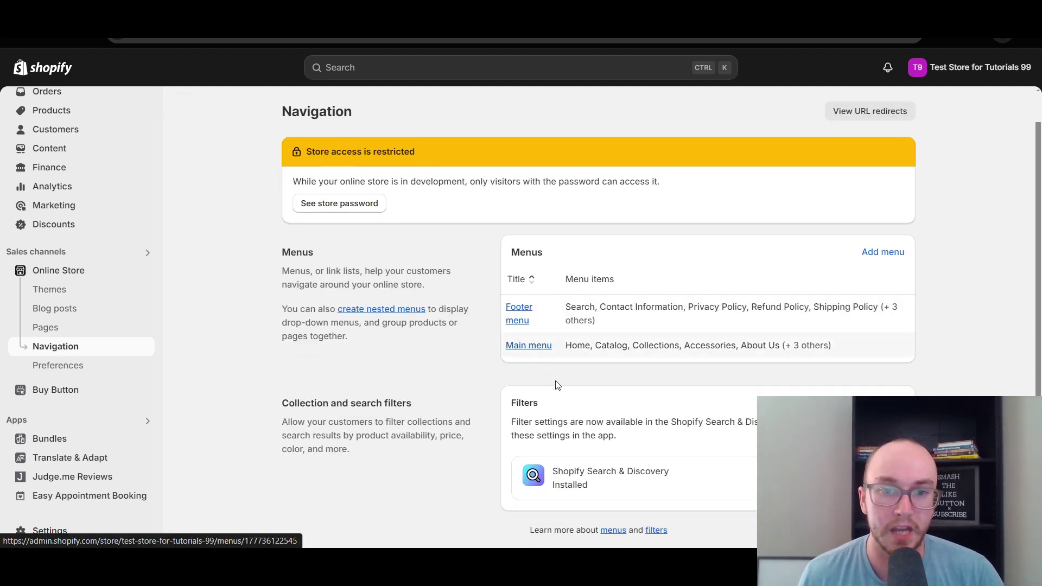
pyautogui.scroll(-3, 266, 311)
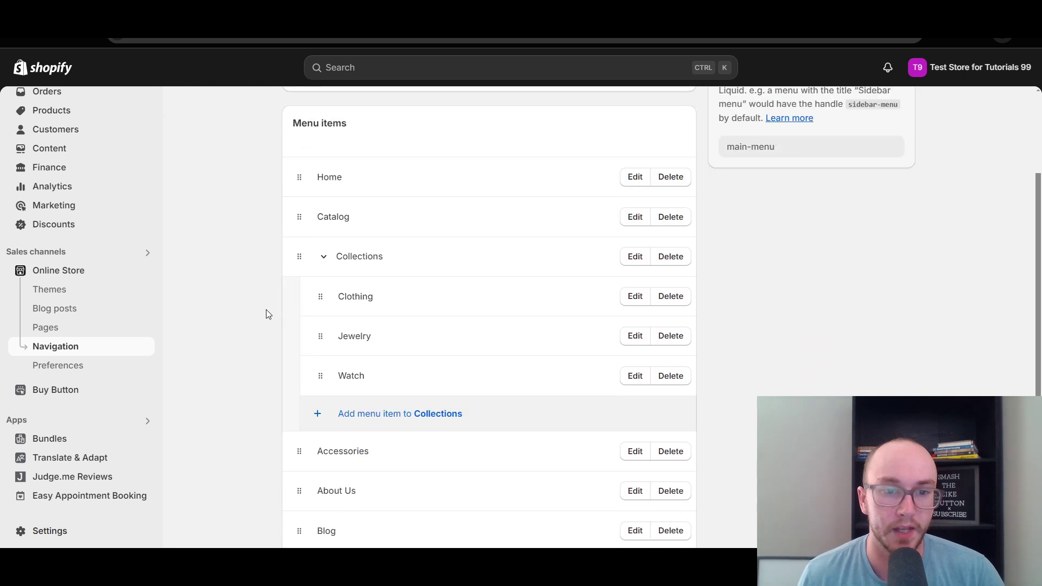
pyautogui.scroll(3, 266, 304)
pyautogui.scroll(-4, 282, 290)
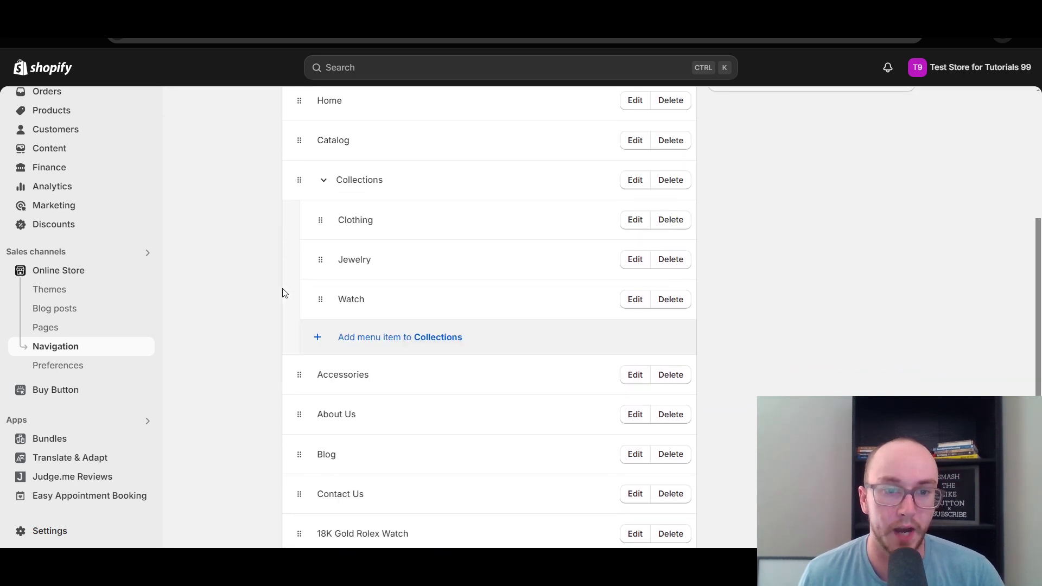
pyautogui.scroll(-2, 282, 293)
# - Add a menu item named Order Tracking to the main menu, linked to the Order Tracking page
pyautogui.click(337, 482)
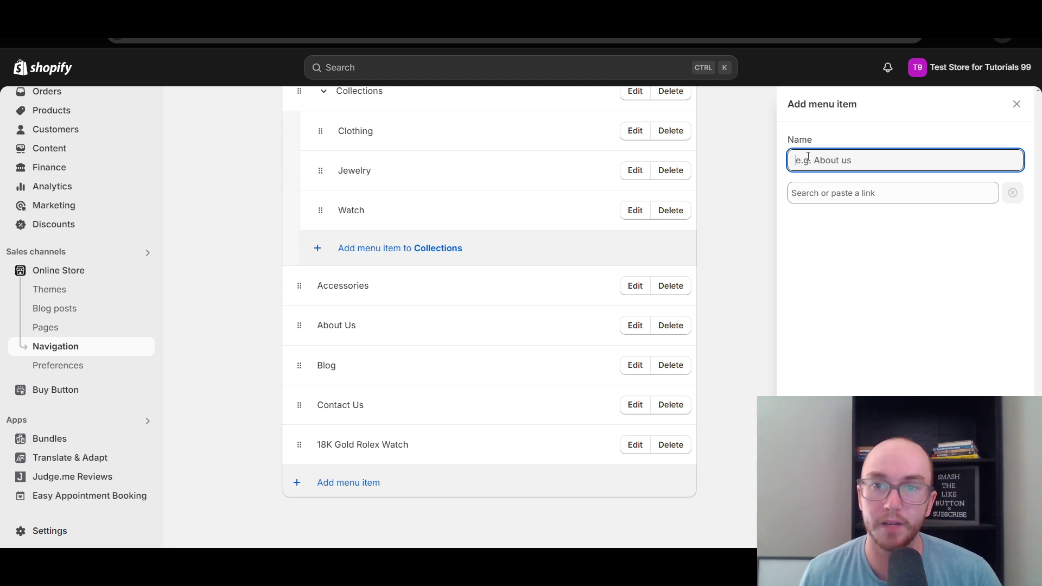
pyautogui.click(829, 191)
pyautogui.click(813, 331)
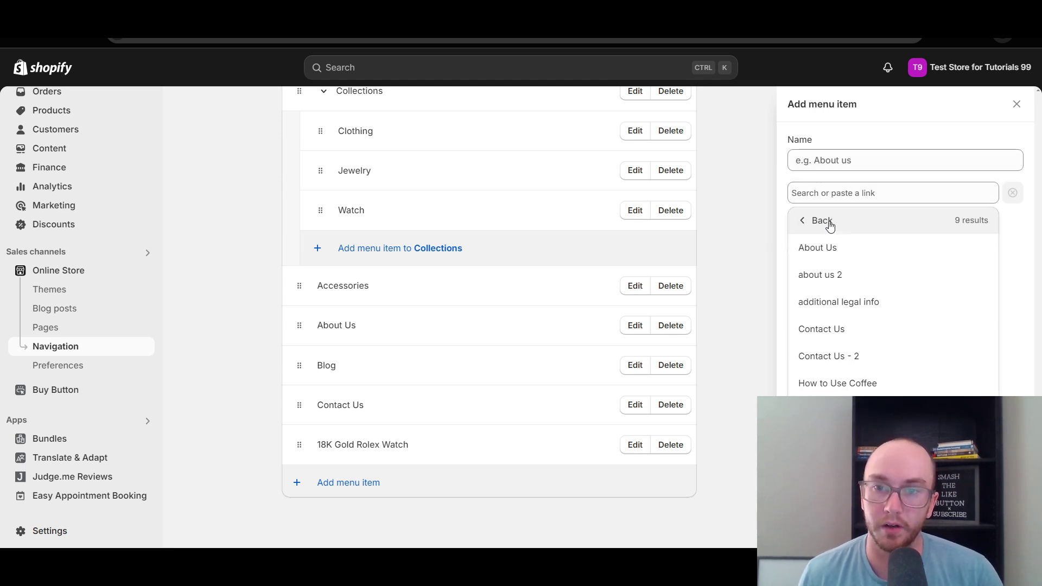
pyautogui.click(809, 387)
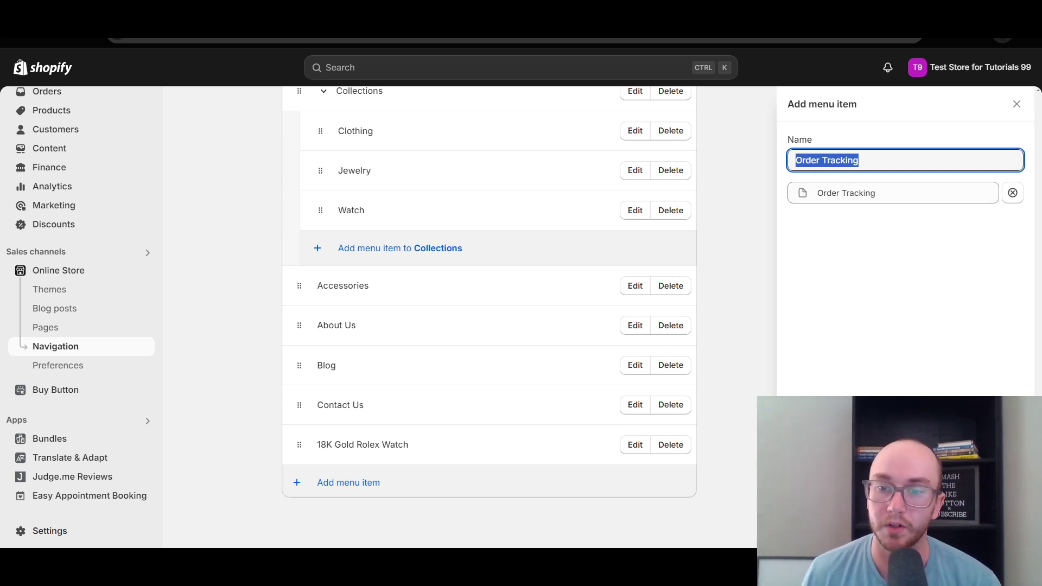
pyautogui.click(1007, 529)
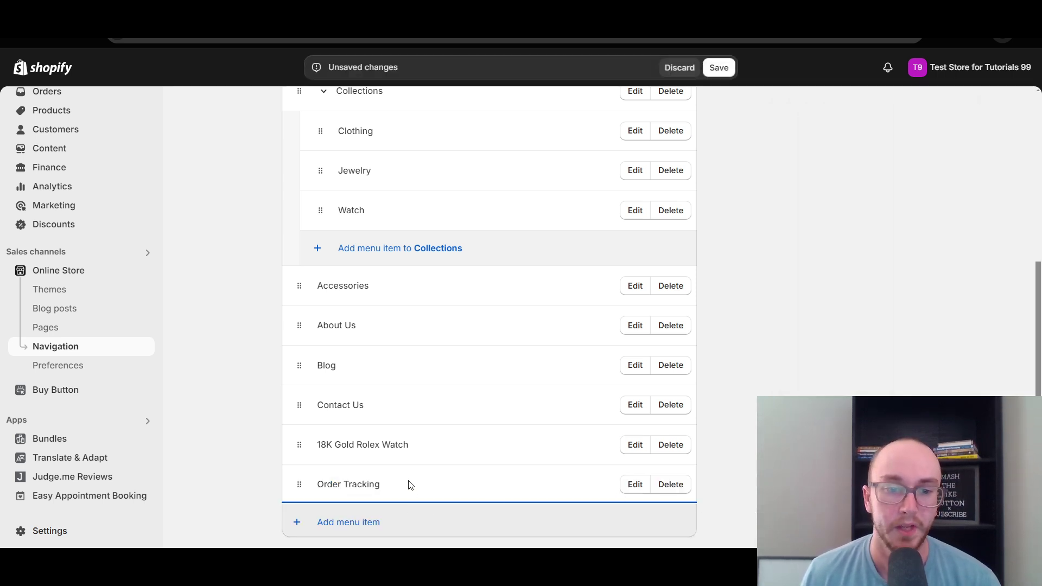
# - Delete the 18K Gold Rolex Watch item from the main menu and save the menu
pyautogui.moveTo(299, 484)
pyautogui.mouseDown()
pyautogui.moveTo(298, 461)
pyautogui.moveTo(298, 484)
pyautogui.mouseUp()
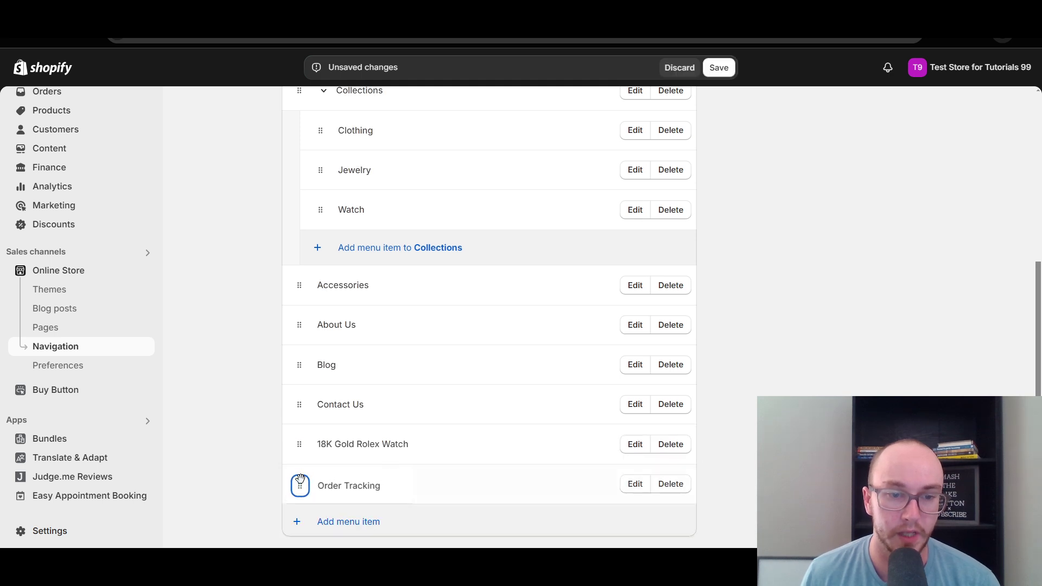
pyautogui.click(664, 445)
pyautogui.click(685, 342)
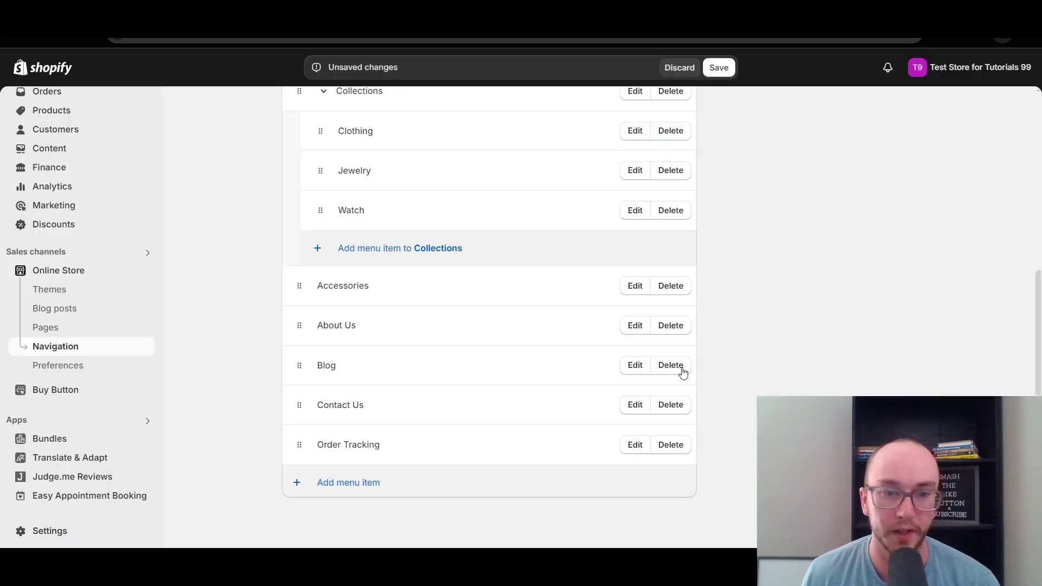
pyautogui.scroll(5, 752, 358)
pyautogui.click(719, 67)
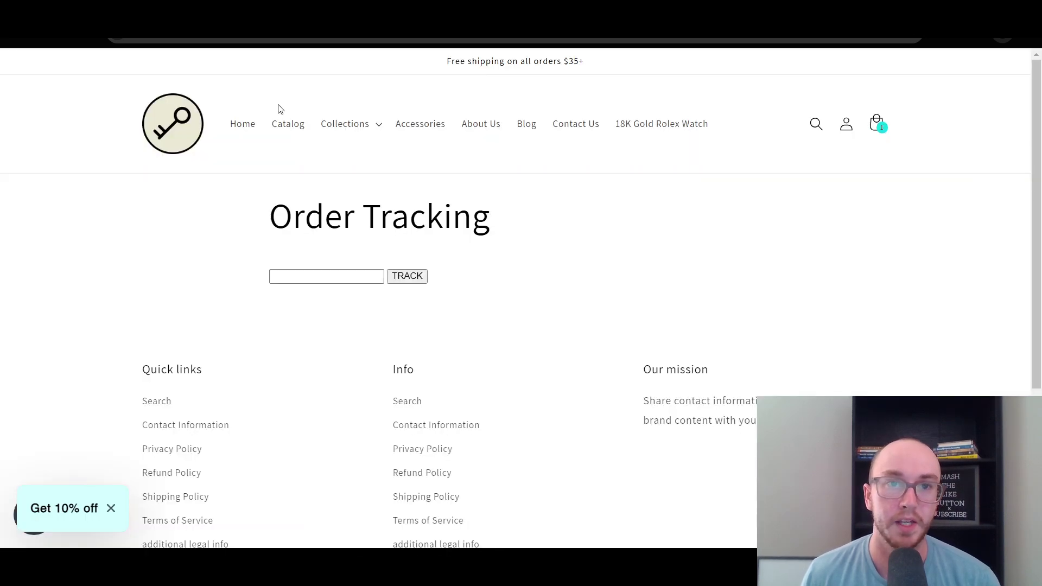
# - Reload the storefront's Order Tracking page and check the header menu link and the instruction line under the widget
pyautogui.press('F5')
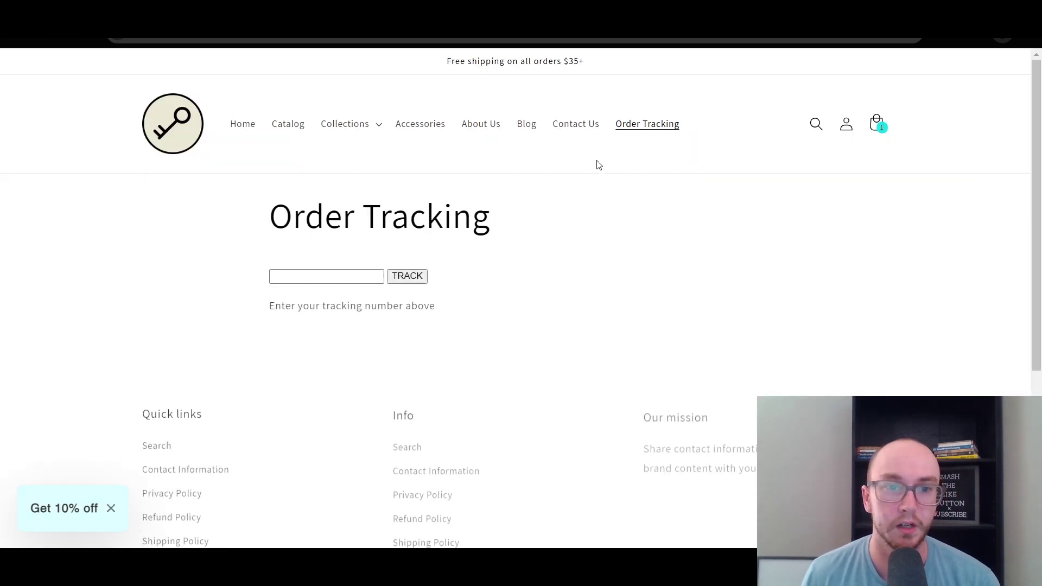
pyautogui.moveTo(259, 314); pyautogui.dragTo(479, 323)
pyautogui.click(480, 323)
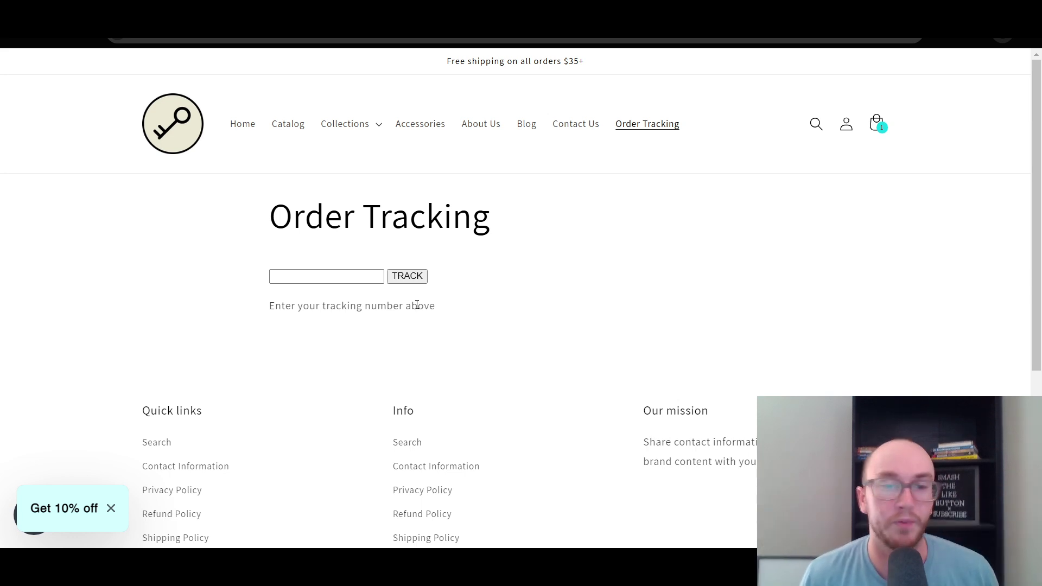
pyautogui.moveTo(447, 306); pyautogui.dragTo(327, 303)
pyautogui.click(328, 304)
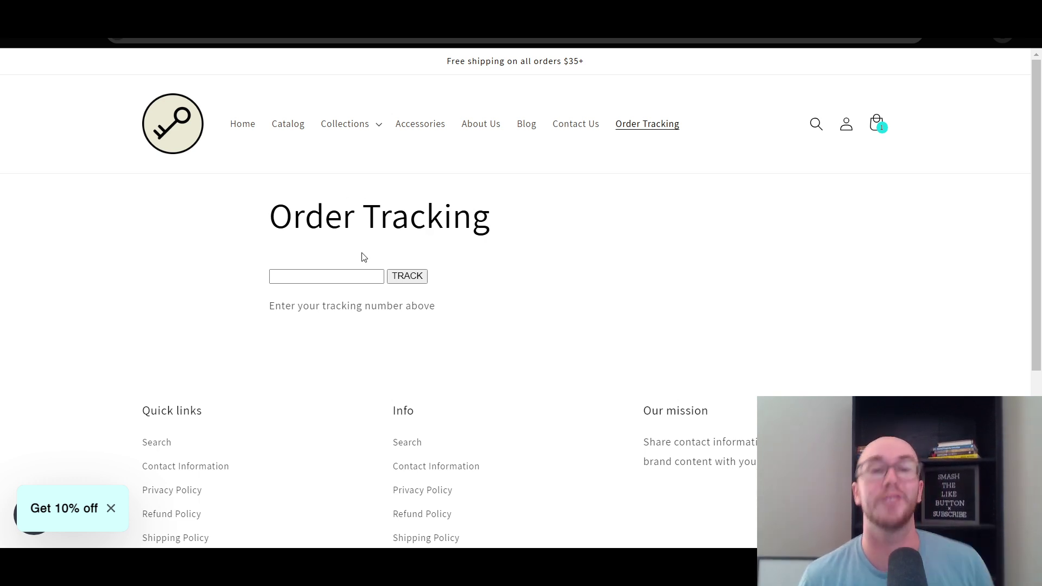
# - Test the tracking widget on the storefront by submitting a sample tracking number
pyautogui.click(345, 283)
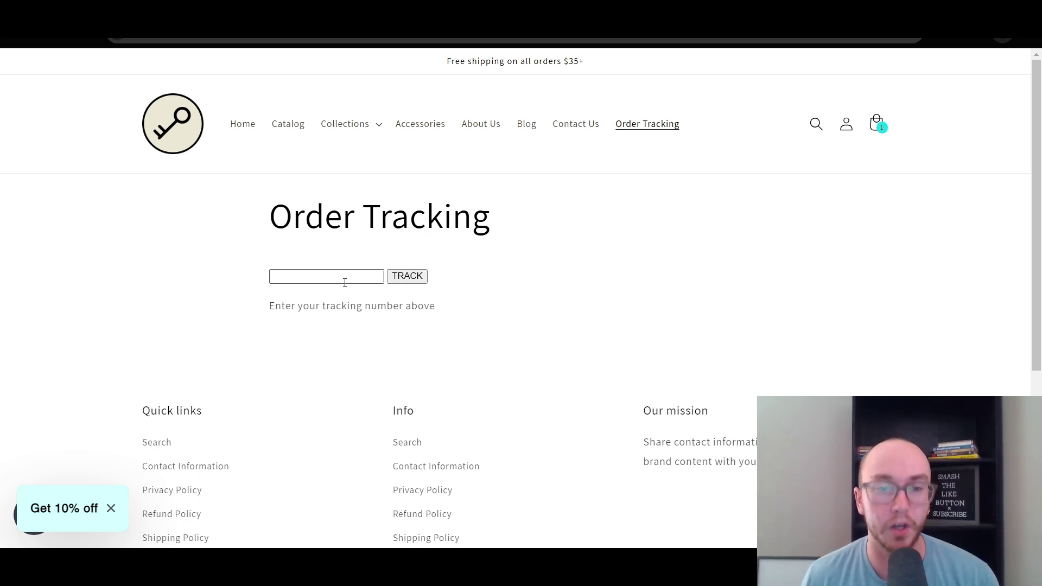
pyautogui.click(333, 277)
pyautogui.click(344, 260)
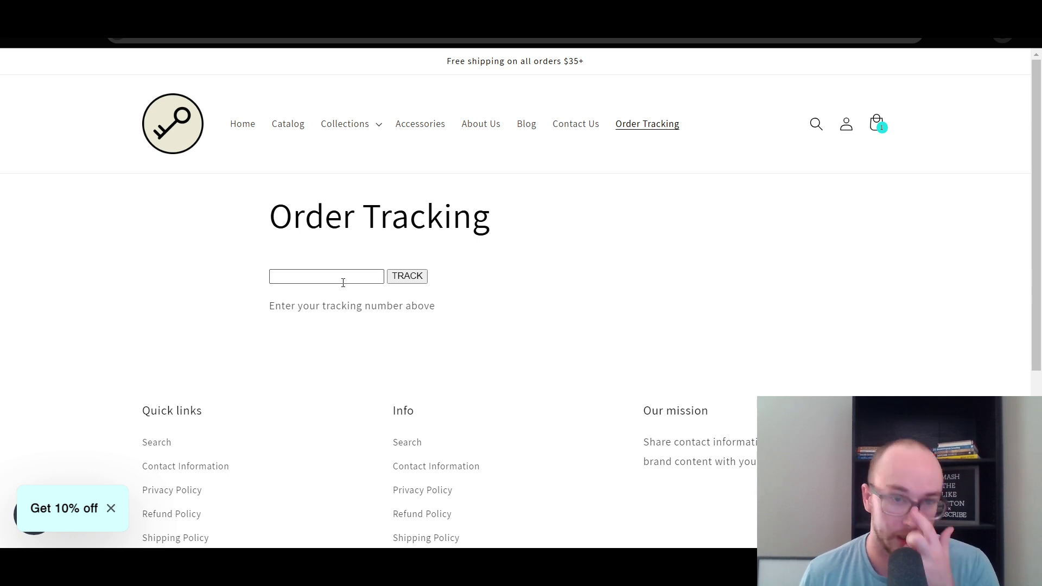
pyautogui.click(344, 279)
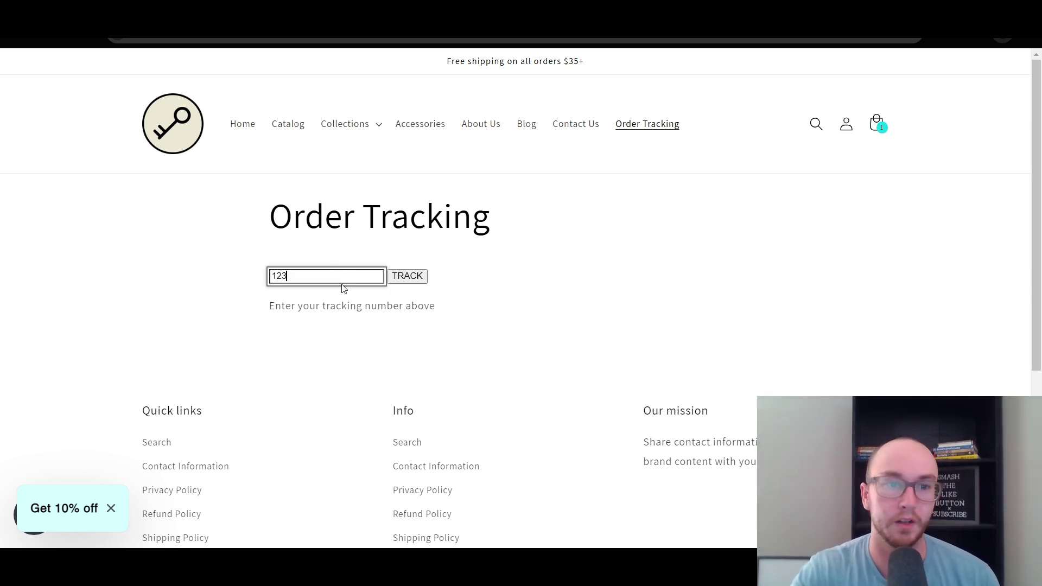
pyautogui.click(409, 277)
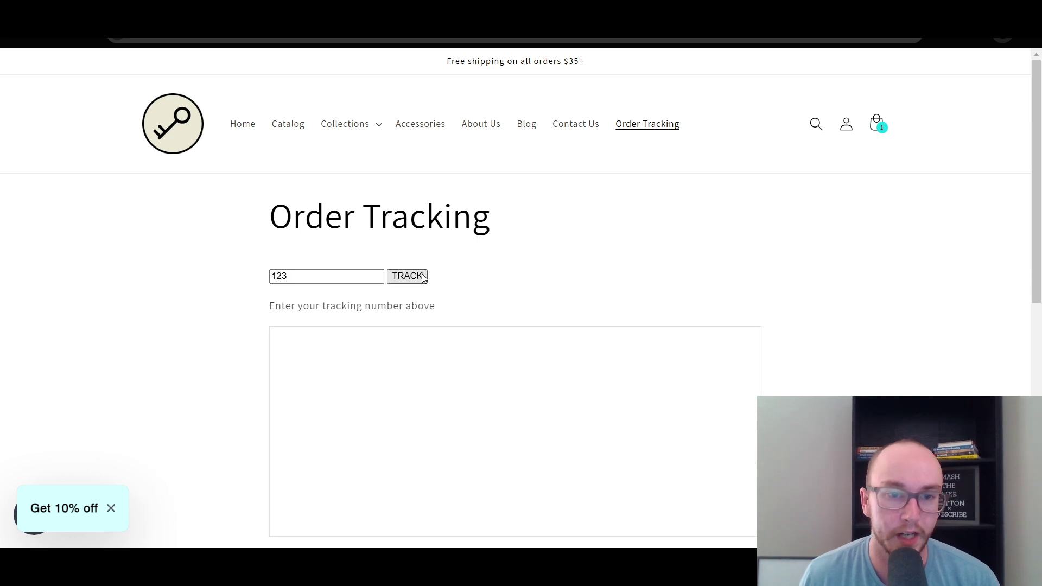
# - Examine the result the tracking widget gives for the sample number and the rest of the storefront's Order Tracking page
pyautogui.scroll(-2, 465, 274)
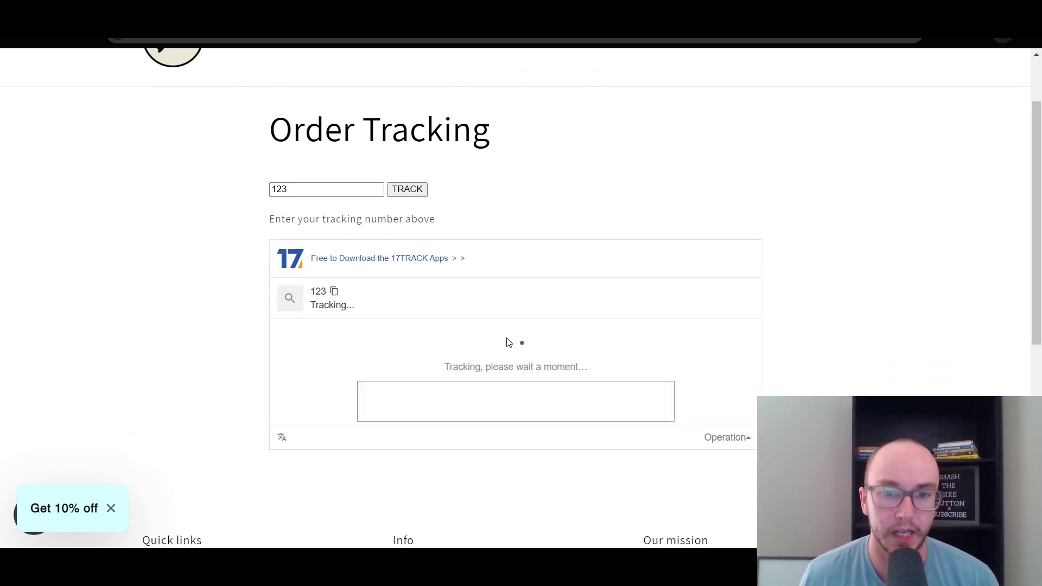
pyautogui.moveTo(1038, 245)
pyautogui.mouseDown()
pyautogui.moveTo(1037, 280)
pyautogui.moveTo(1038, 265)
pyautogui.mouseUp()
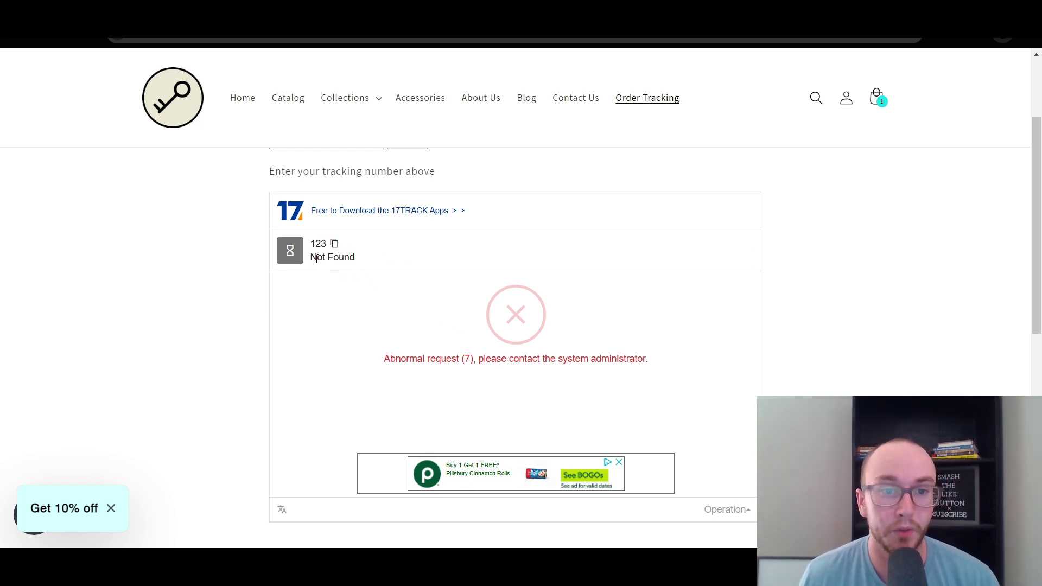
pyautogui.scroll(1, 371, 329)
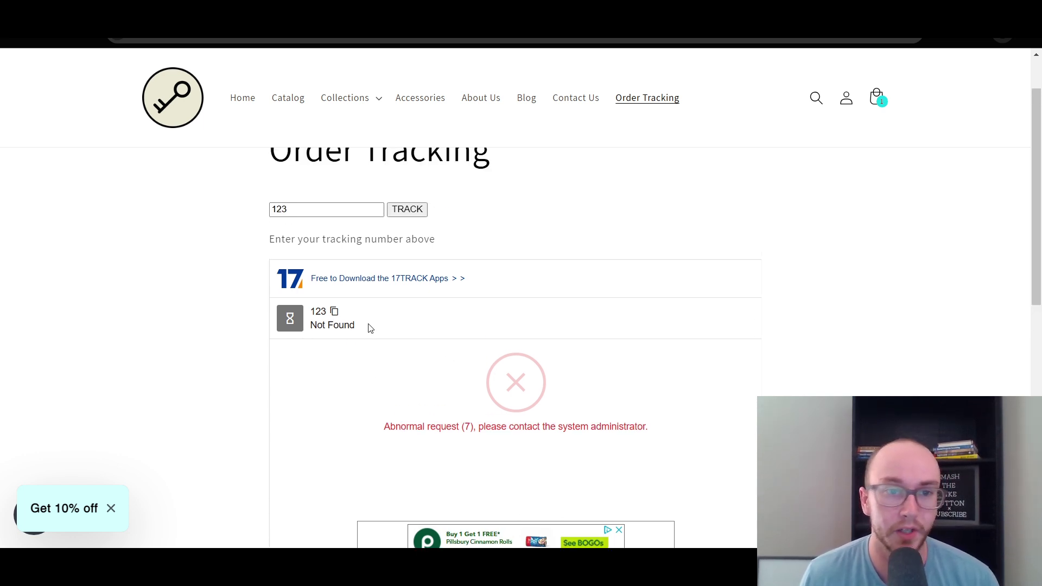
pyautogui.scroll(-1, 456, 352)
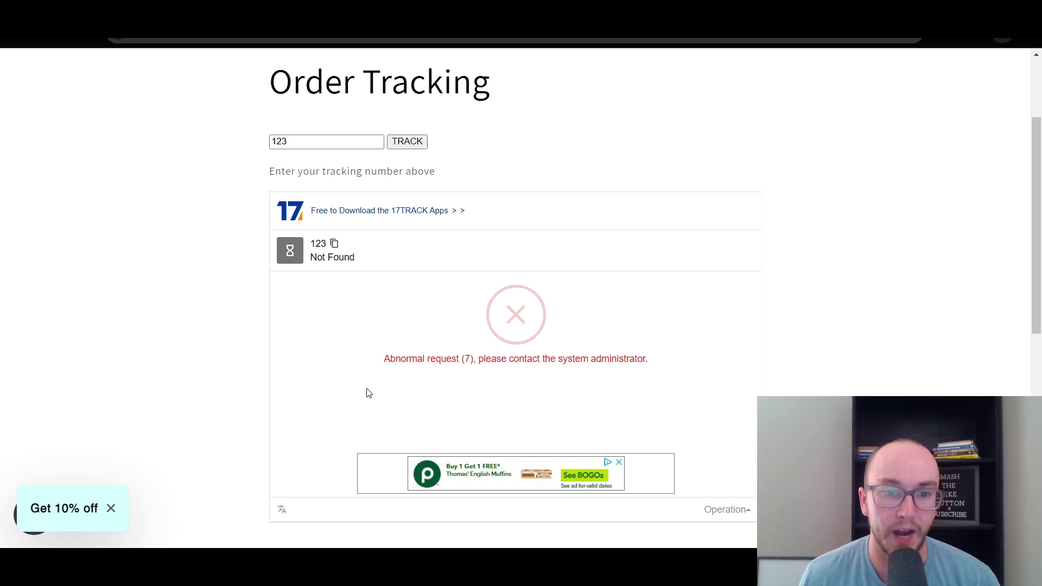
pyautogui.scroll(2, 505, 429)
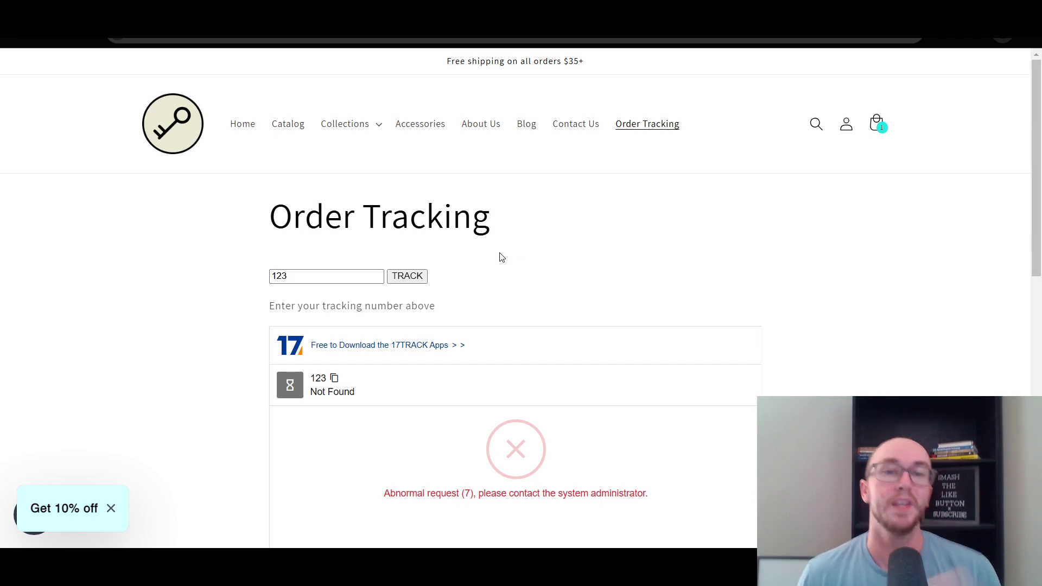
pyautogui.scroll(-6, 425, 339)
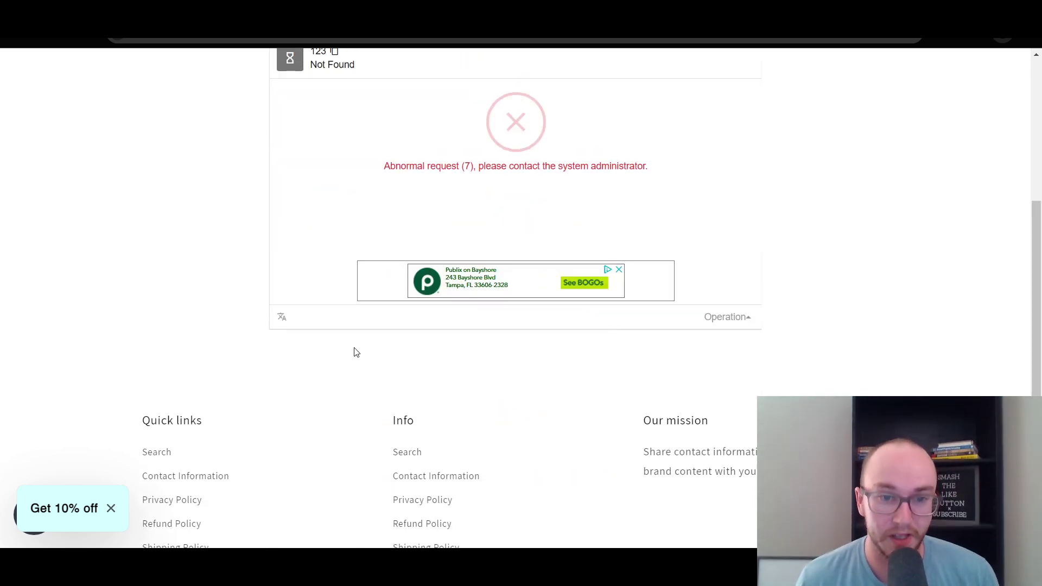
pyautogui.scroll(6, 355, 351)
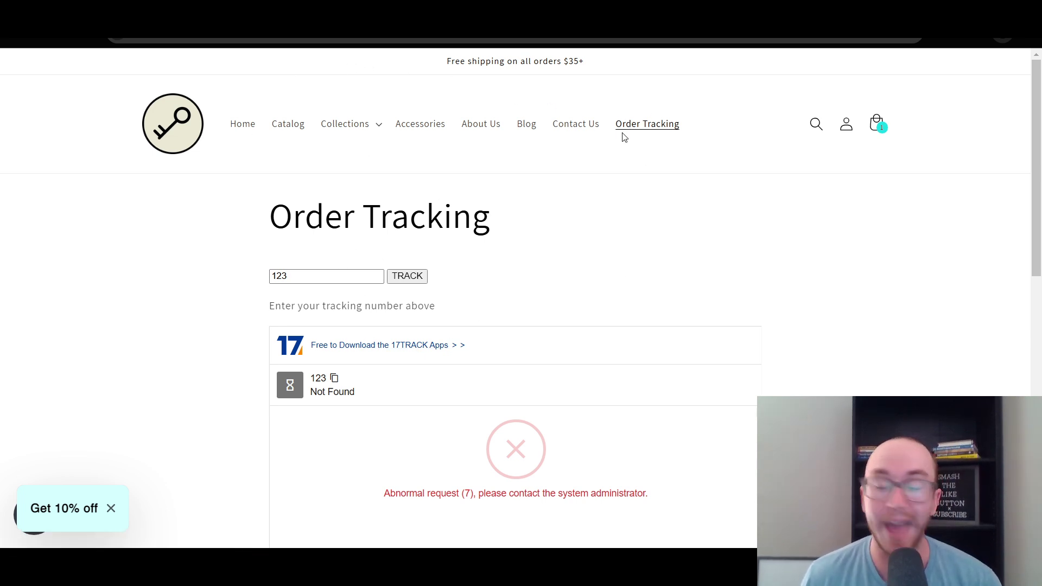
# - Open the storefront's Home page, return to Order Tracking through the header link, and look over the footer links
pyautogui.click(244, 133)
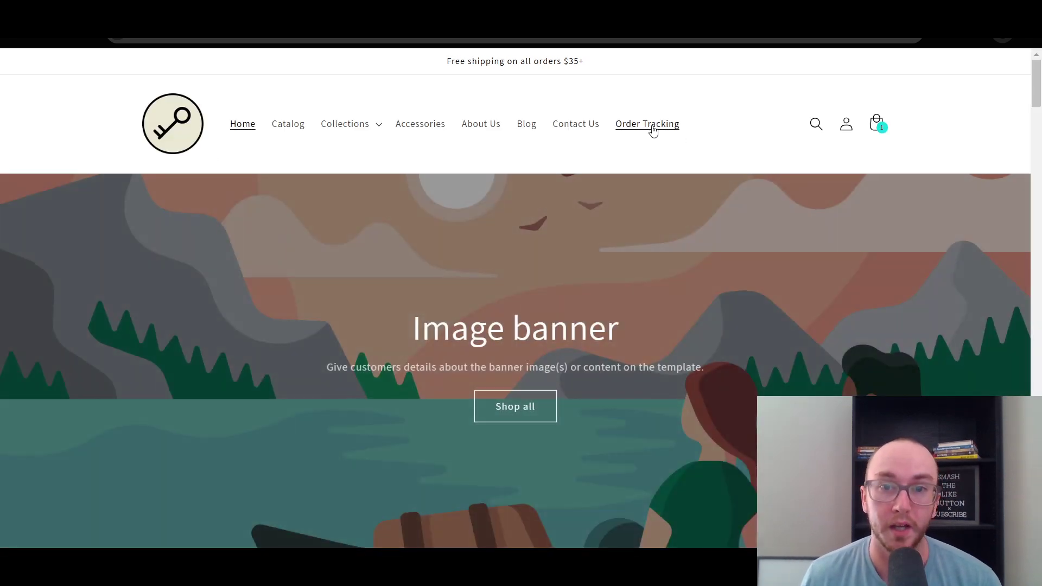
pyautogui.moveTo(1036, 92)
pyautogui.mouseDown()
pyautogui.moveTo(1037, 325)
pyautogui.moveTo(1036, 93)
pyautogui.mouseUp()
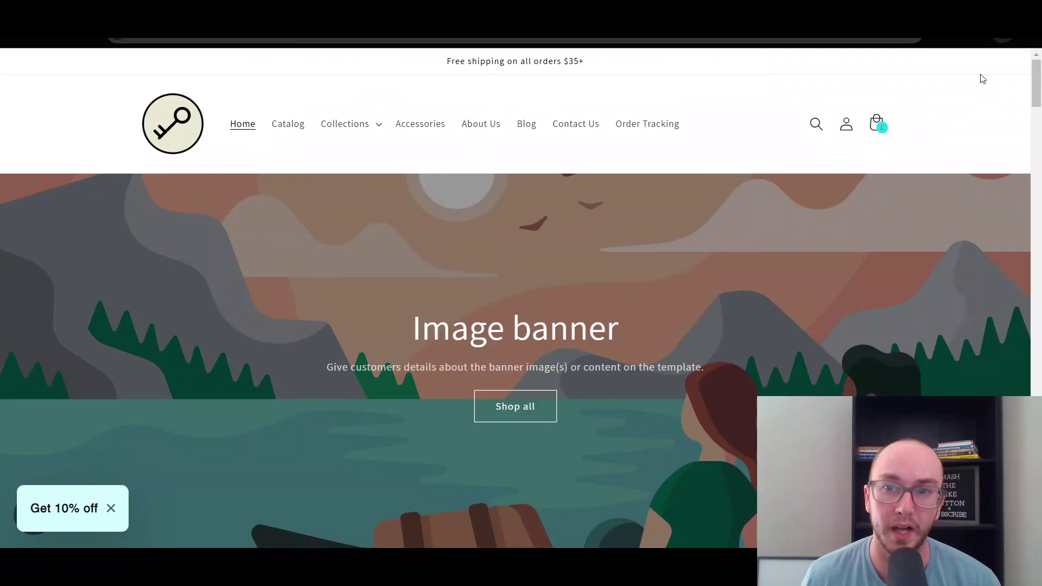
pyautogui.click(652, 139)
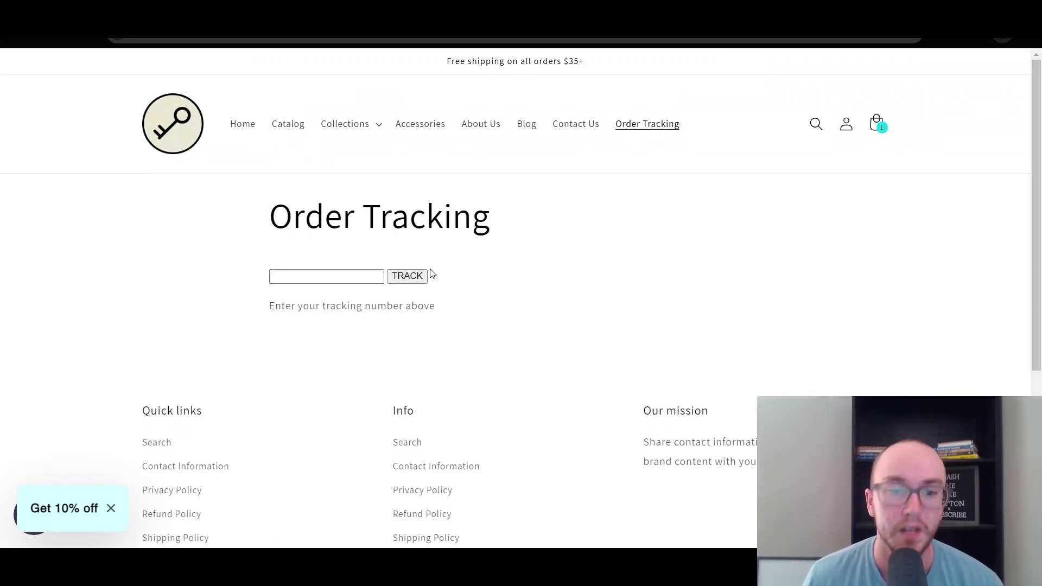
pyautogui.scroll(-5, 242, 402)
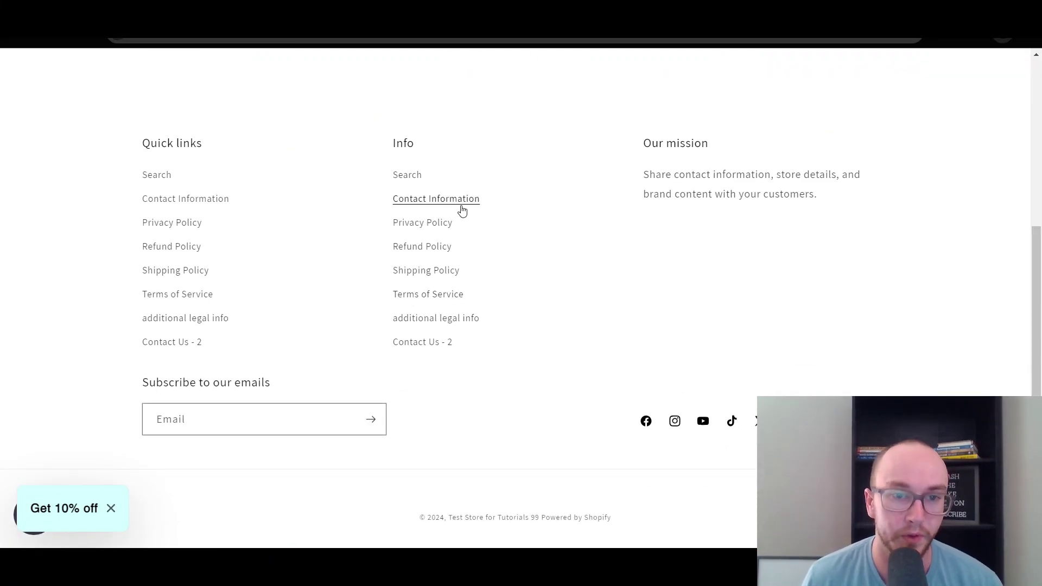
pyautogui.scroll(5, 460, 354)
# - Review the footer menu and main menu items in the Shopify admin's navigation settings, and return to the storefront's tracking field
pyautogui.hotkey('ctrl', 'Tab')
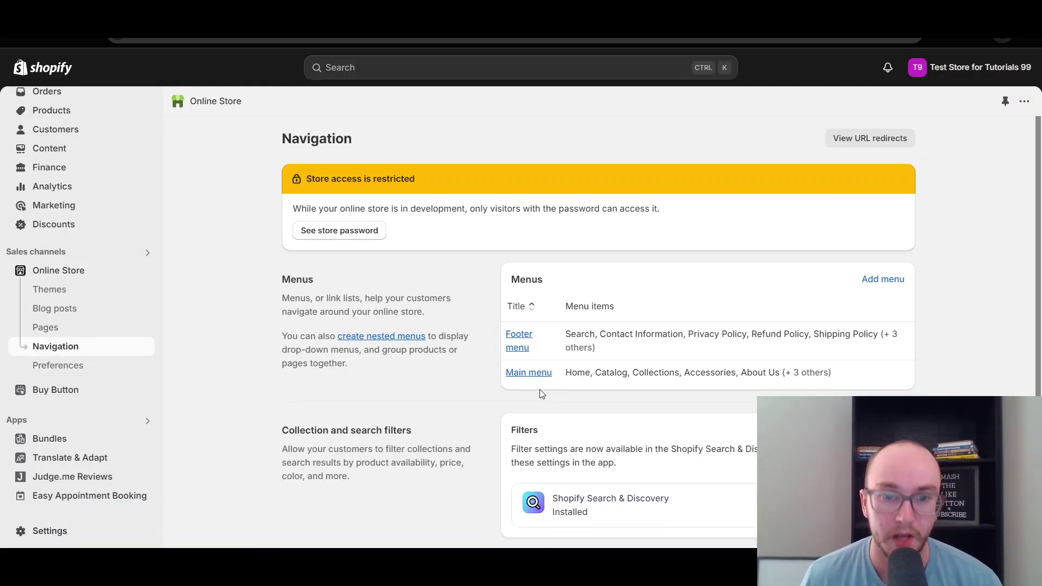
pyautogui.scroll(-1, 538, 385)
pyautogui.click(517, 323)
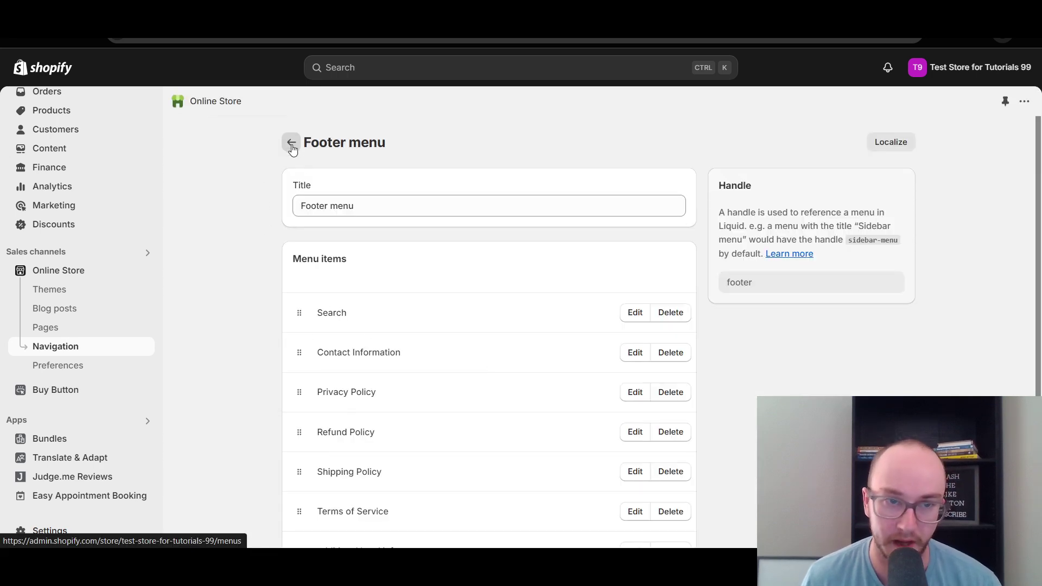
pyautogui.click(292, 143)
pyautogui.click(526, 378)
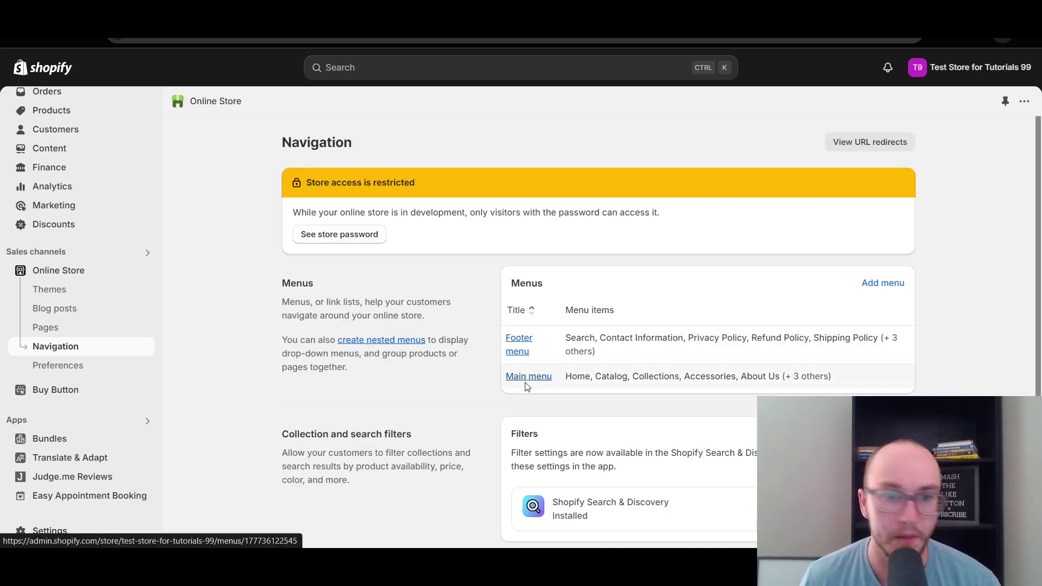
pyautogui.scroll(-5, 260, 345)
pyautogui.scroll(5, 250, 342)
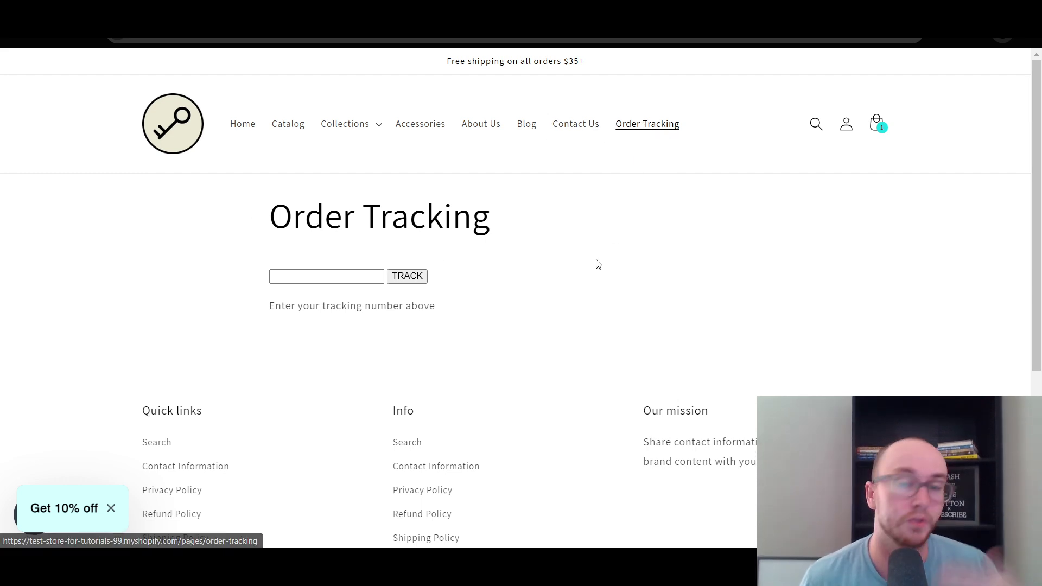
pyautogui.click(311, 274)
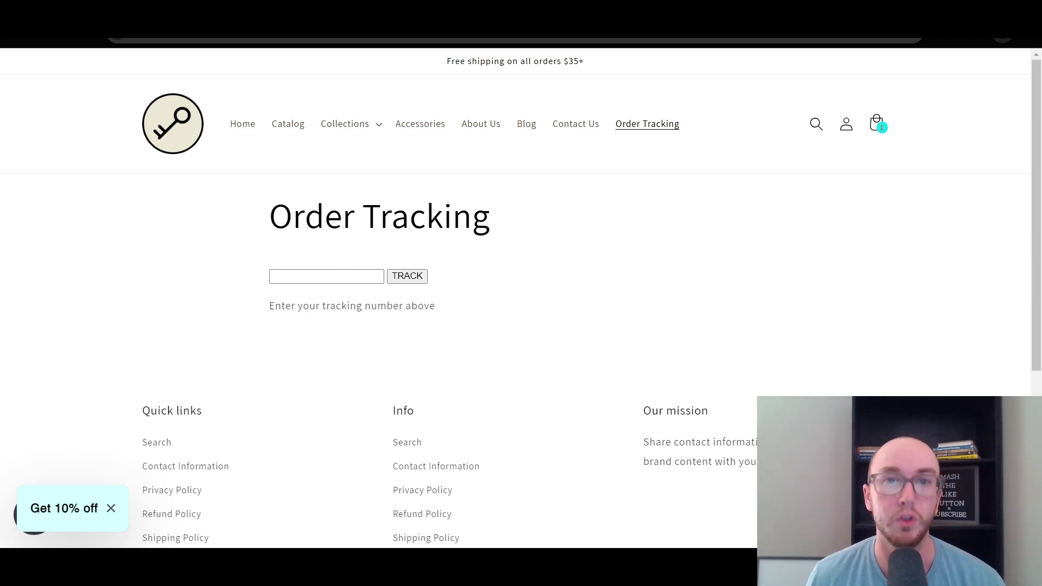
# - Switch to the 17TRACK widget page, preview the Mode II widget, and copy its embed code
pyautogui.hotkey('ctrl', 'Tab')
pyautogui.scroll(4, 117, 271)
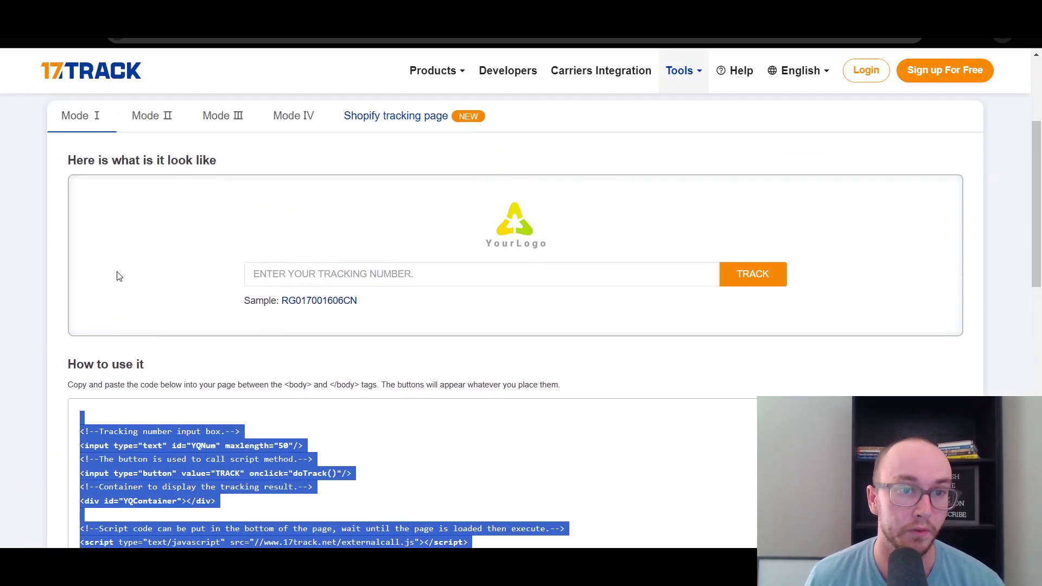
pyautogui.click(150, 120)
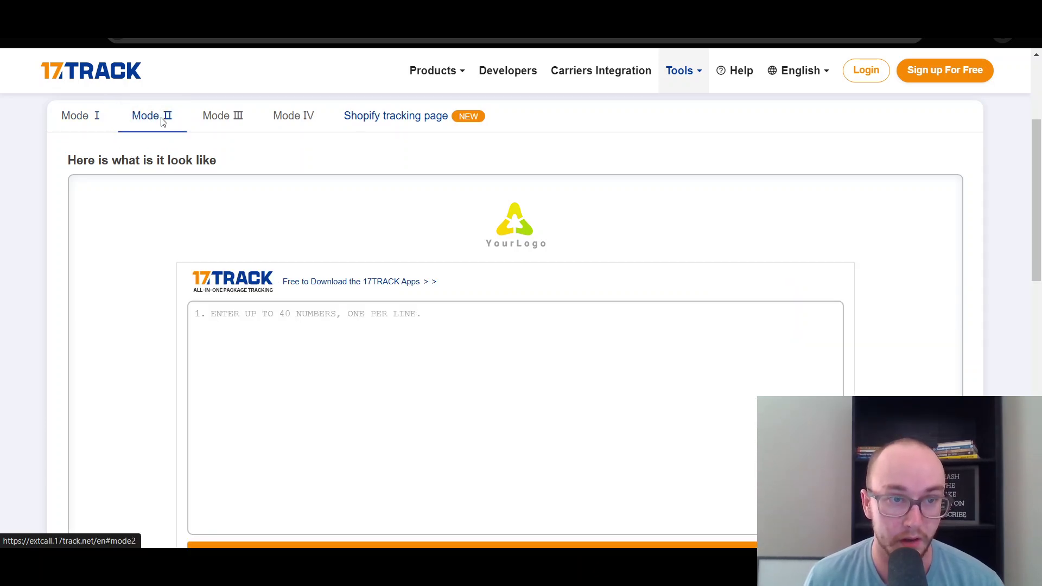
pyautogui.scroll(-10, 135, 233)
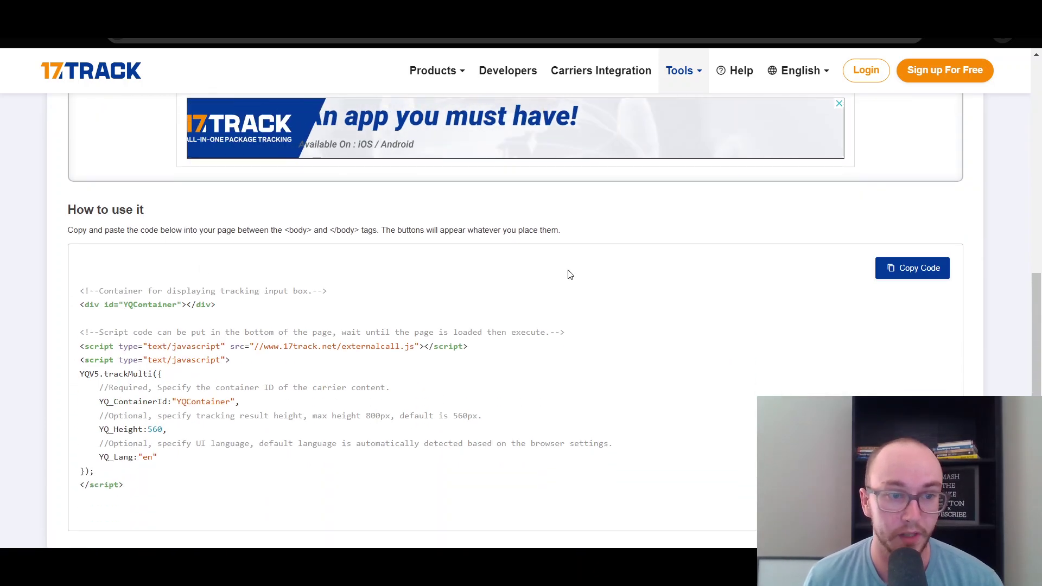
pyautogui.click(895, 201)
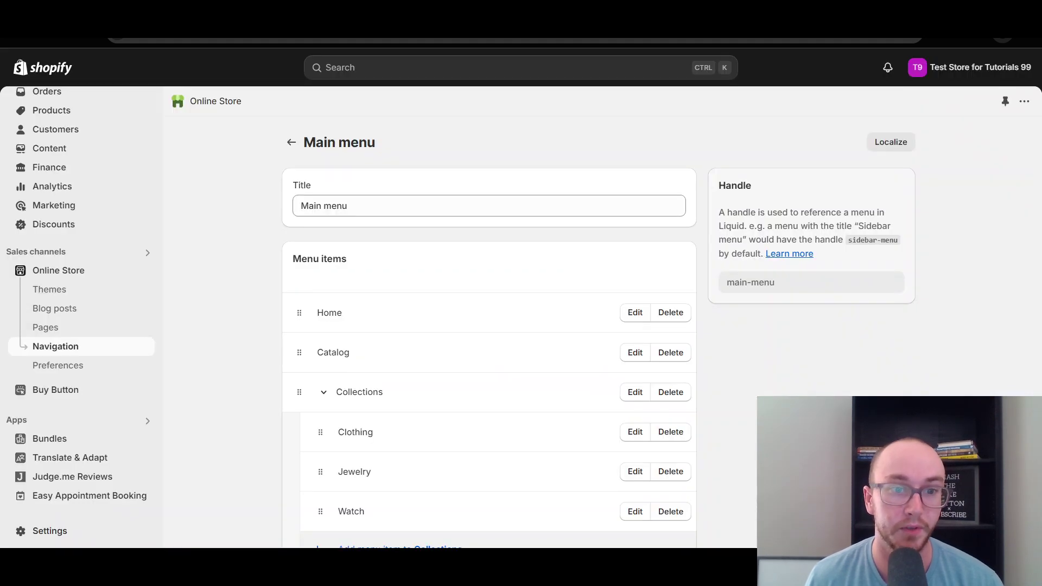
# - Open the Order Tracking page in the Shopify admin, show its content as HTML, and enlarge the content editor
pyautogui.click(71, 333)
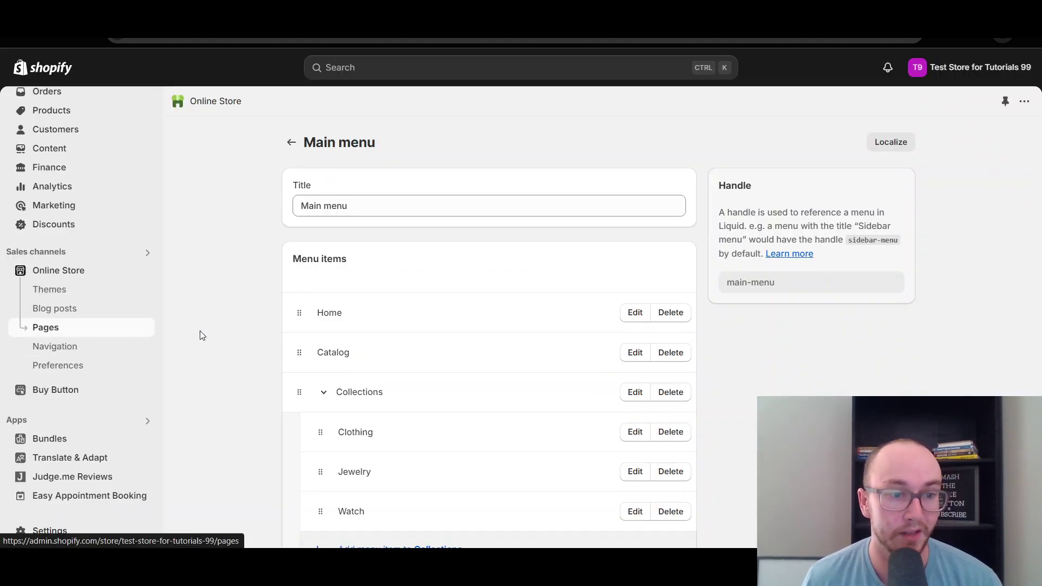
pyautogui.click(237, 383)
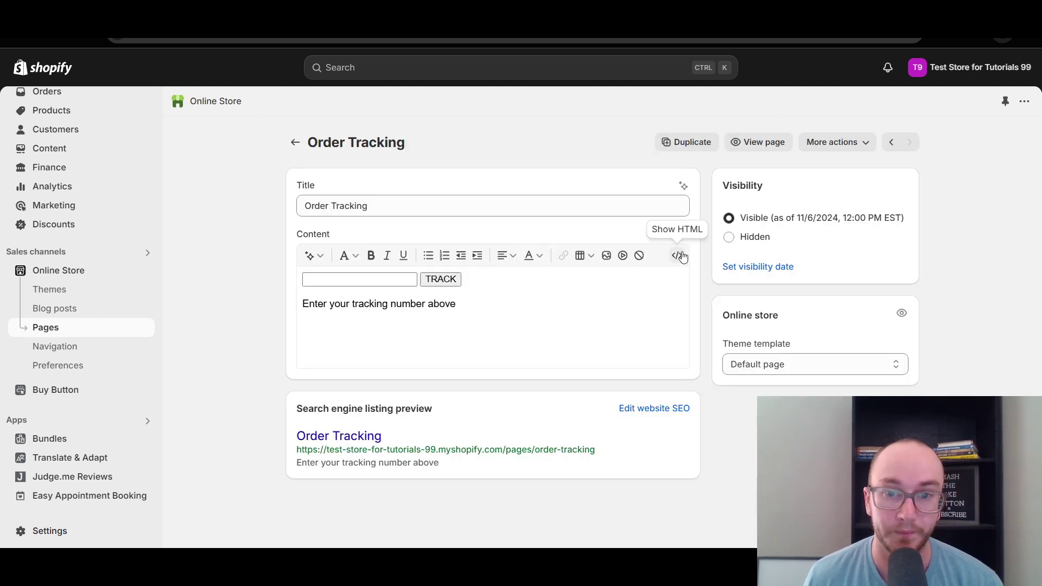
pyautogui.click(677, 255)
pyautogui.moveTo(678, 361); pyautogui.dragTo(680, 510)
pyautogui.scroll(-2, 706, 448)
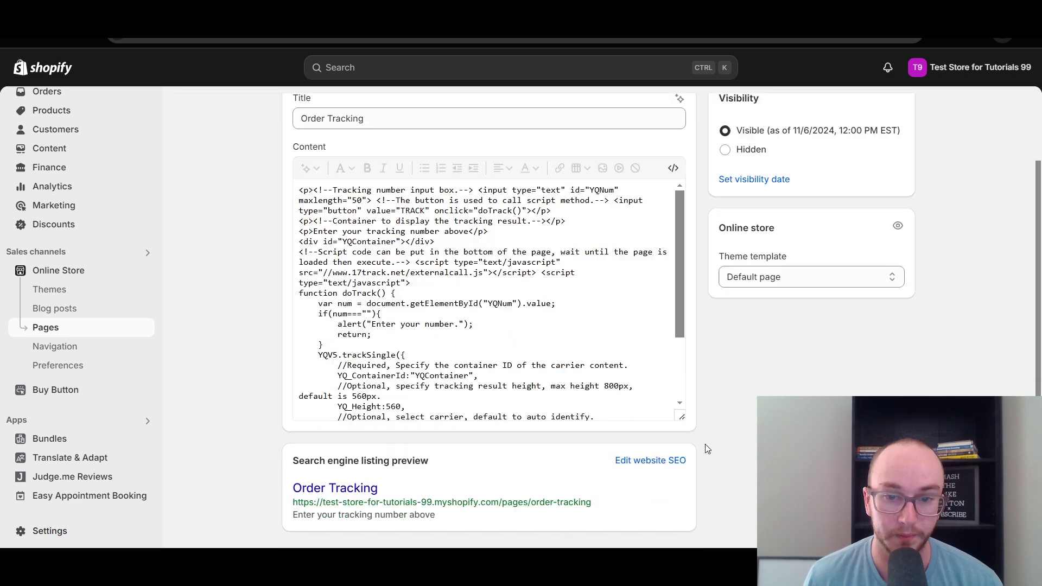
# - Replace all of the Order Tracking page's HTML with the copied 17TRACK Mode II code and save the page
pyautogui.scroll(-1, 707, 448)
pyautogui.click(679, 387)
pyautogui.scroll(-3, 679, 386)
pyautogui.moveTo(353, 366); pyautogui.dragTo(299, 125)
pyautogui.press('BackSpace')
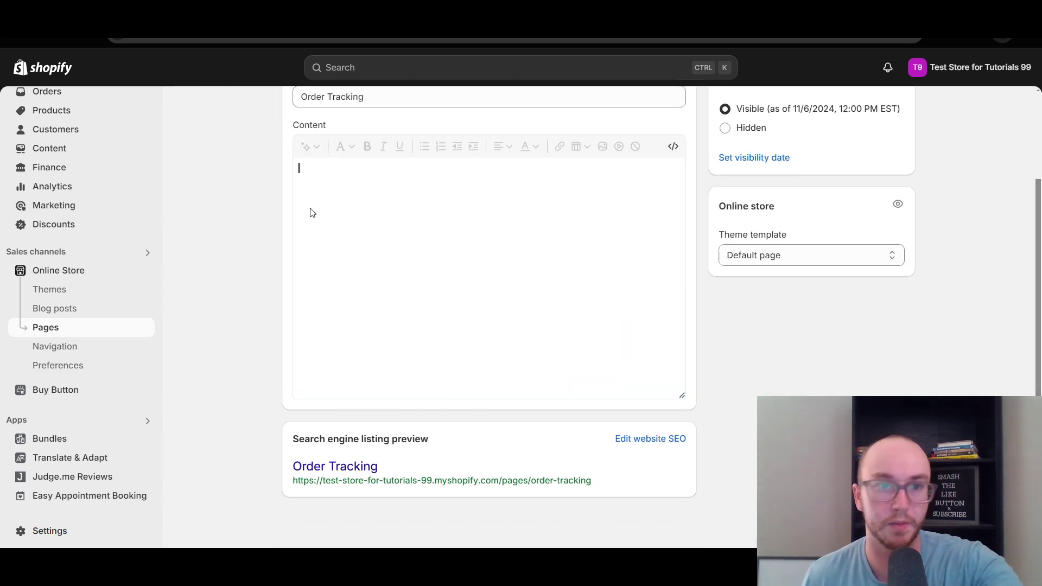
pyautogui.scroll(1, 441, 286)
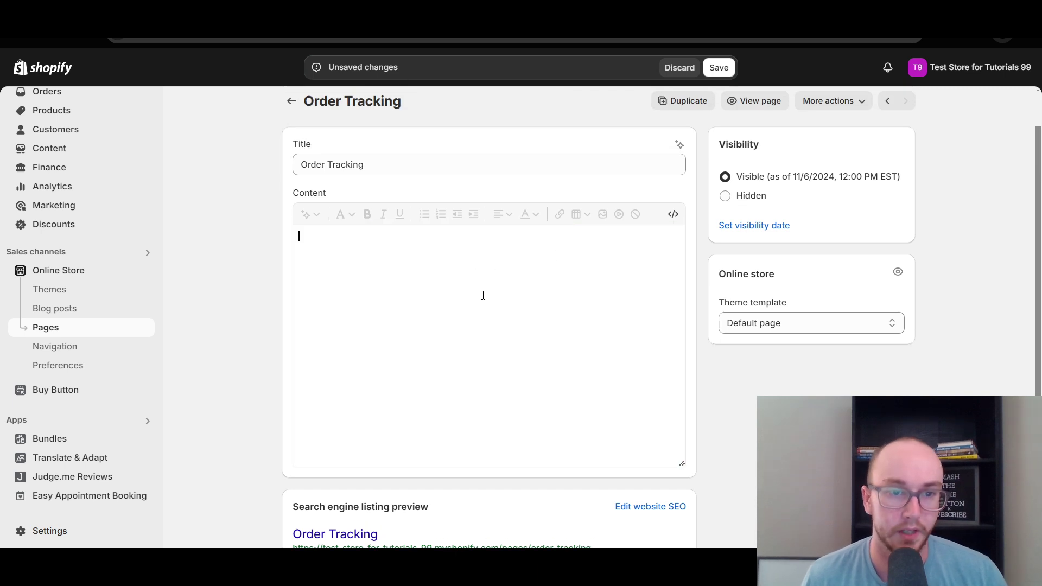
pyautogui.hotkey('ctrl', 'v')
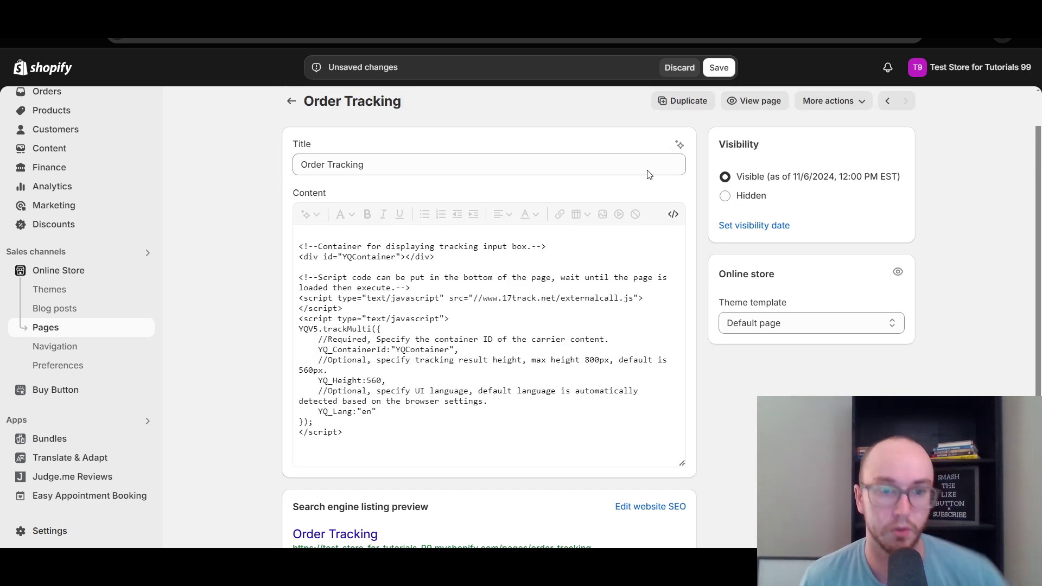
pyautogui.hotkey('ctrl', 's')
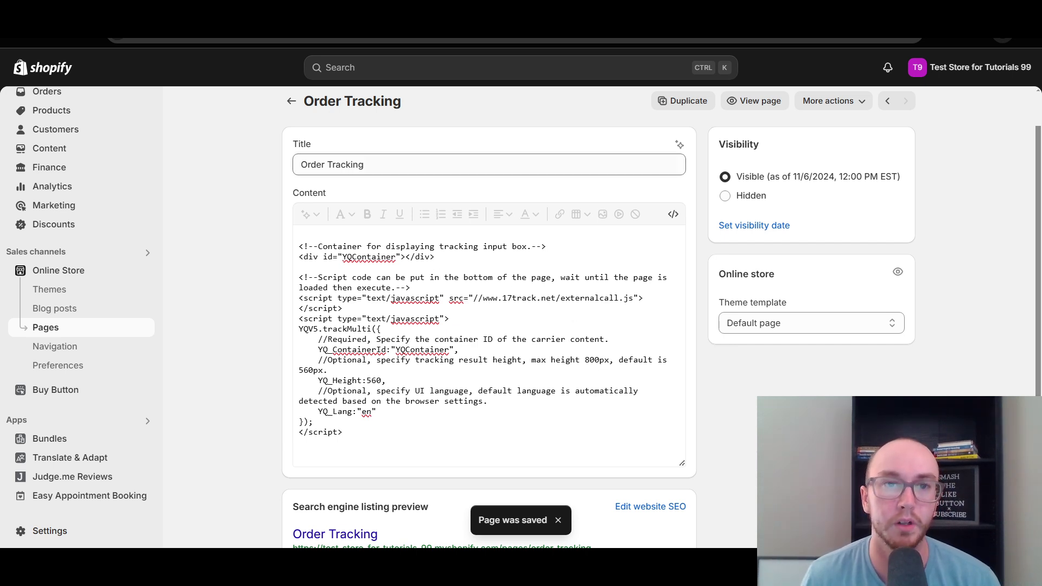
# - Reload the storefront's Order Tracking page to check for the Mode II widget, and return to the page editor in the admin
pyautogui.hotkey('ctrl', 'Tab')
pyautogui.click(61, 40)
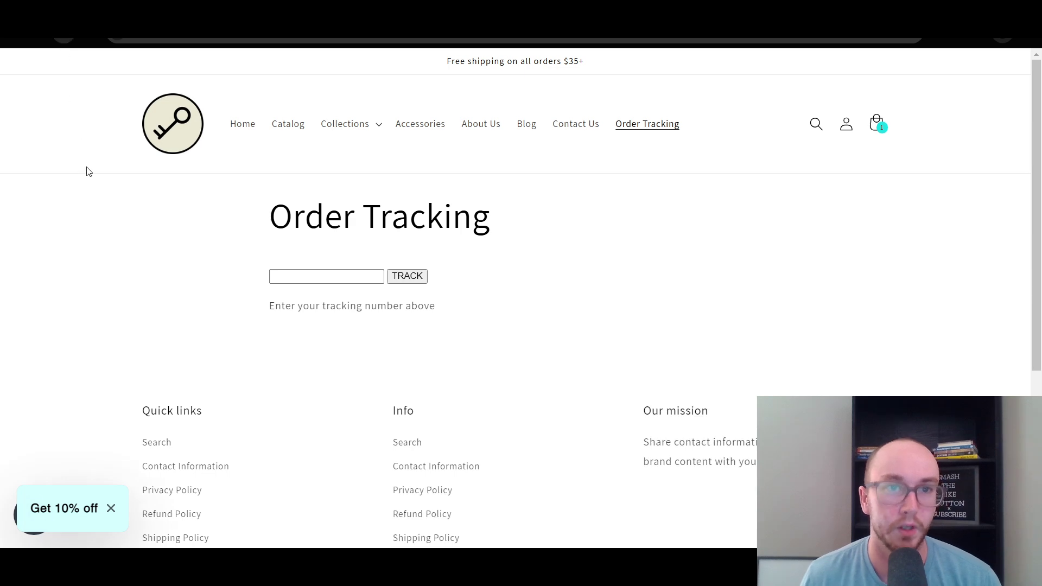
pyautogui.hotkey('ctrl', 'shift', 'Tab')
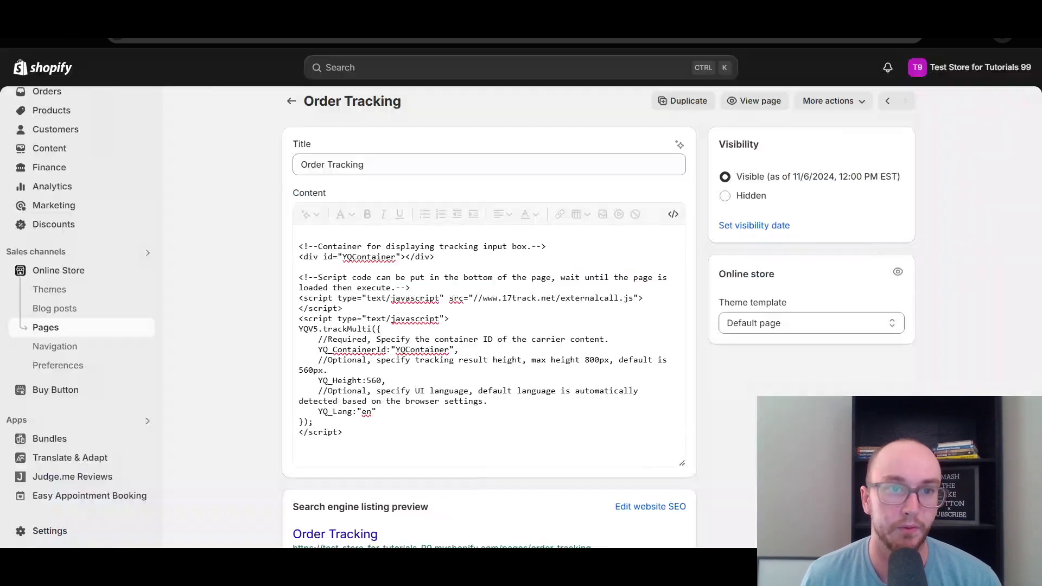
# - Switch the page content to the visual view and back to HTML to verify the code, and save the page again
pyautogui.click(673, 215)
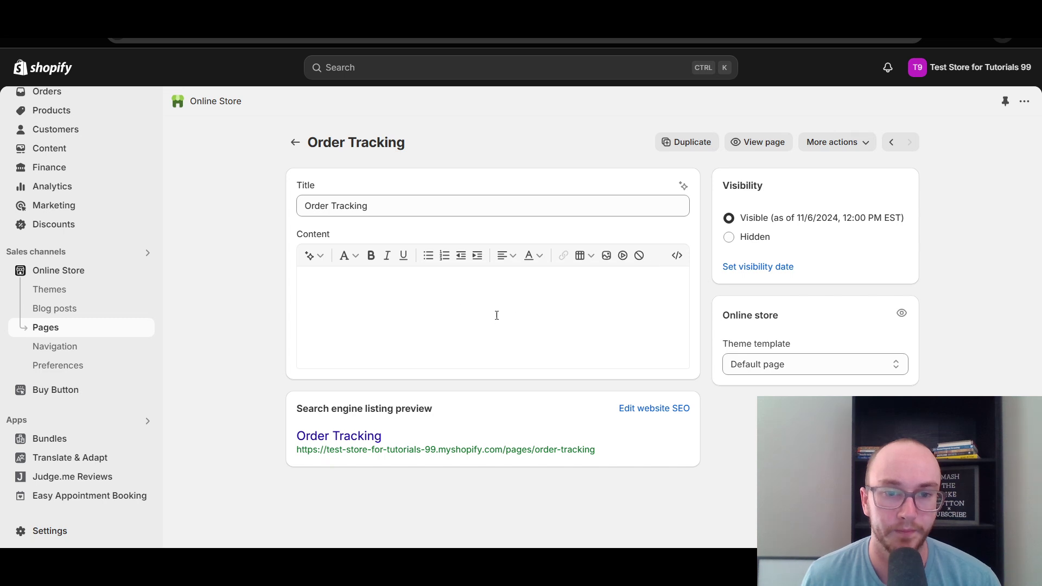
pyautogui.click(677, 256)
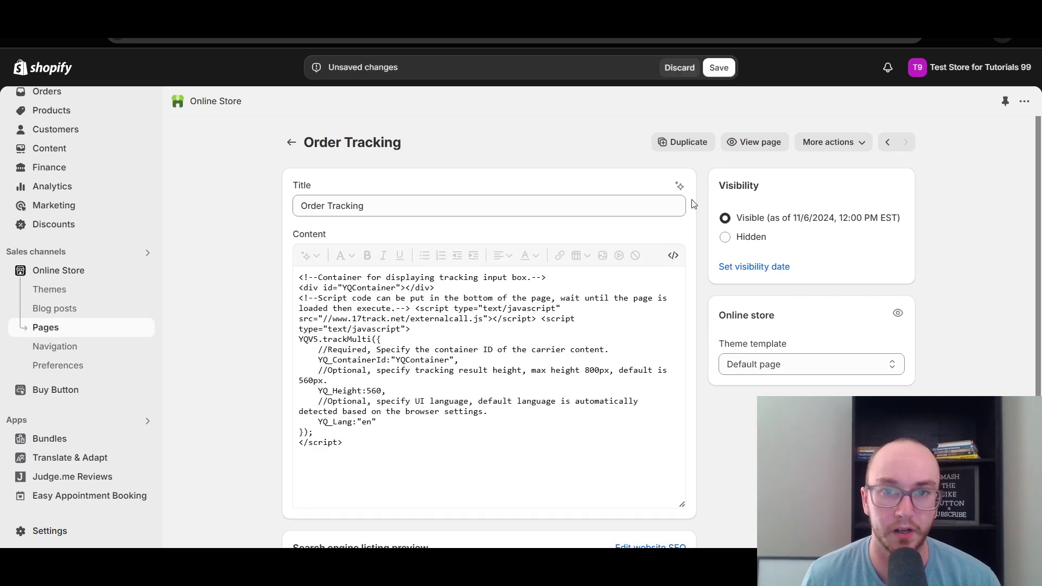
pyautogui.click(719, 67)
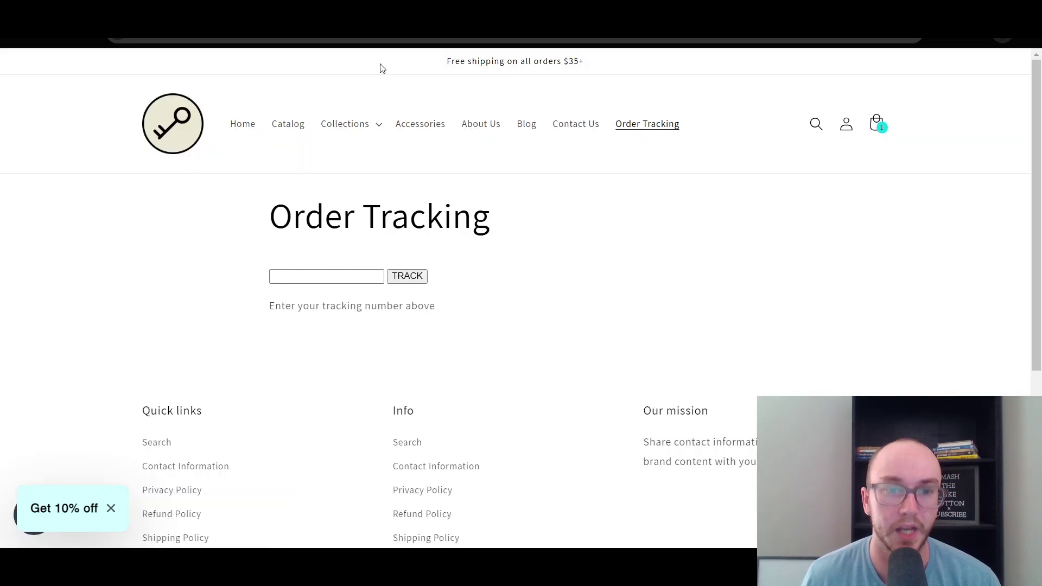
# - Refresh the storefront and navigate its header menu to load the updated Order Tracking page
pyautogui.click(49, 41)
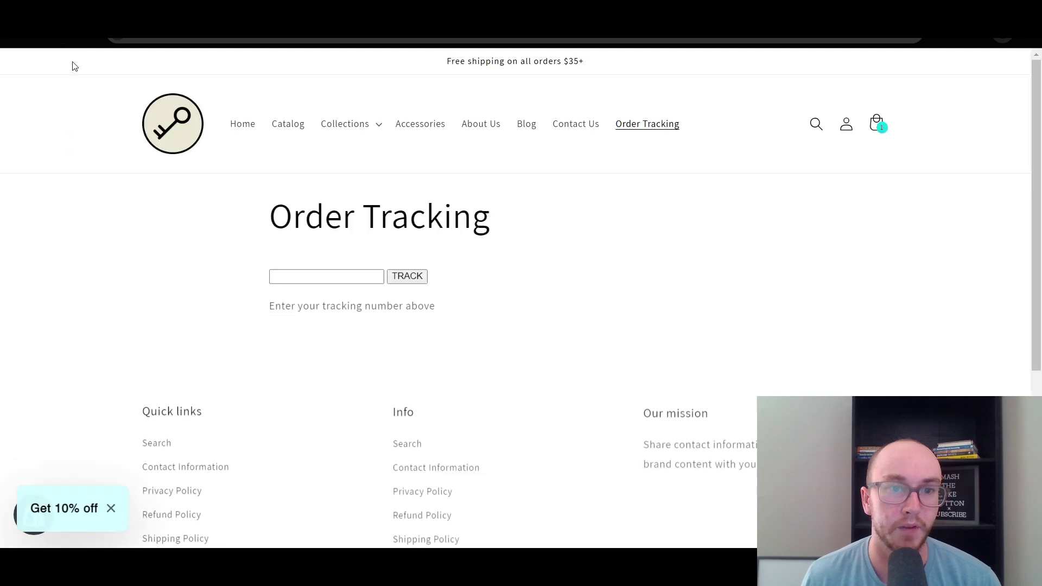
pyautogui.click(69, 41)
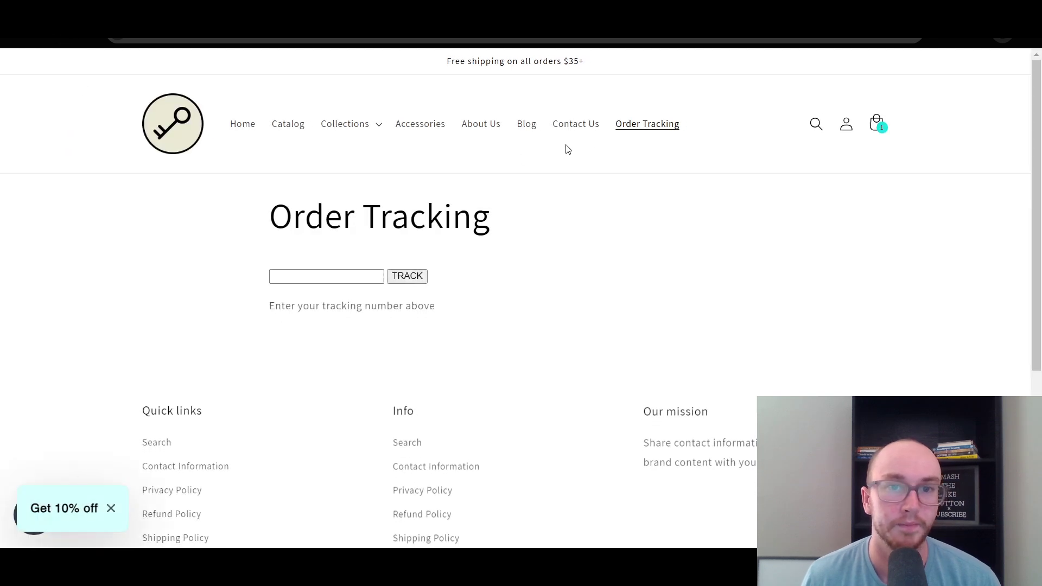
pyautogui.click(575, 124)
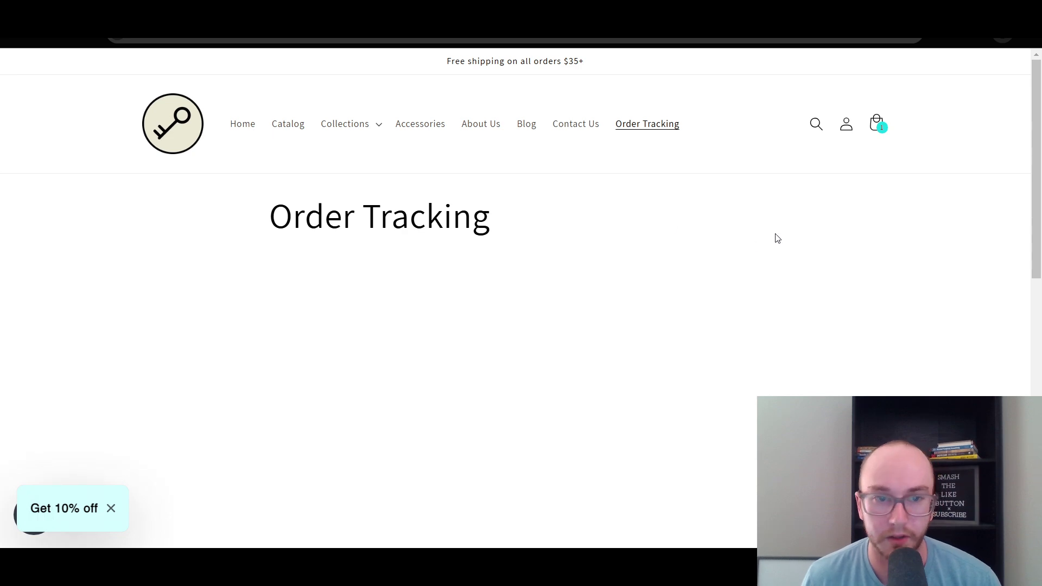
# - Look over the multi-number 17TRACK widget on the storefront's Order Tracking page, from its heading to the tracking button
pyautogui.scroll(-2, 776, 237)
pyautogui.scroll(1, 1000, 202)
pyautogui.moveTo(1037, 205); pyautogui.dragTo(1032, 165)
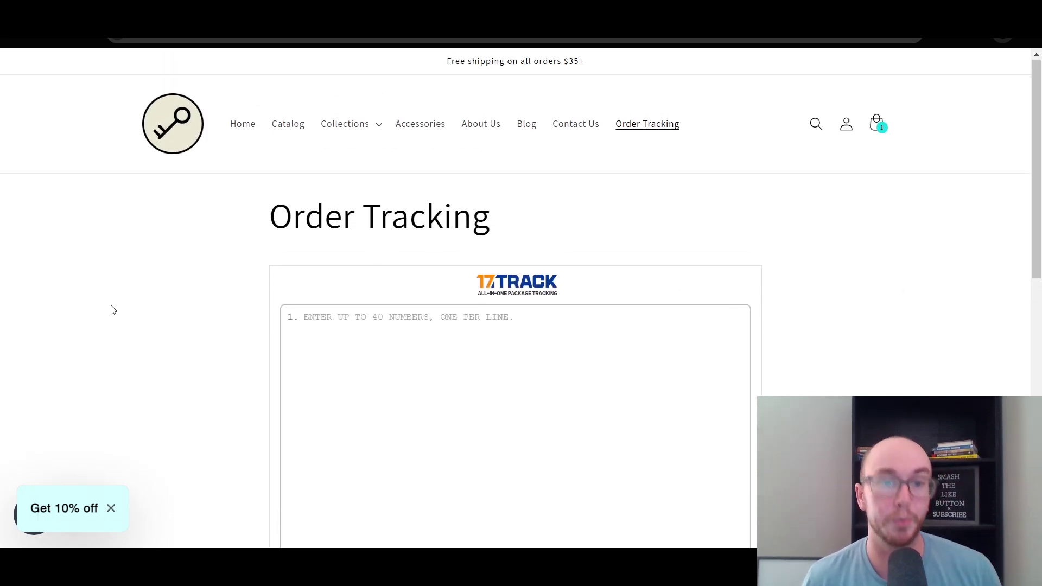
pyautogui.scroll(-1, 139, 296)
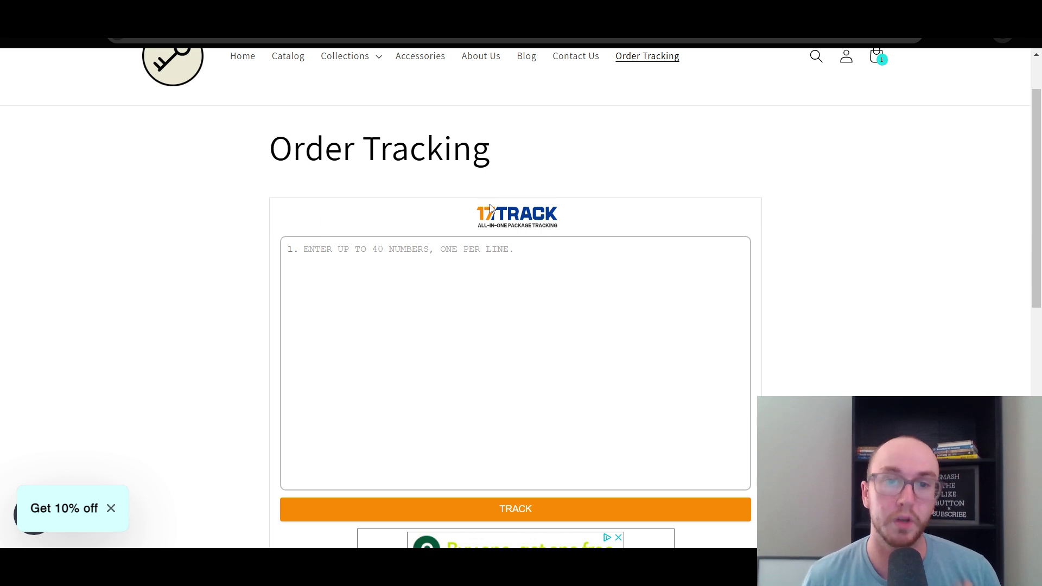
pyautogui.moveTo(1034, 155); pyautogui.dragTo(1036, 184)
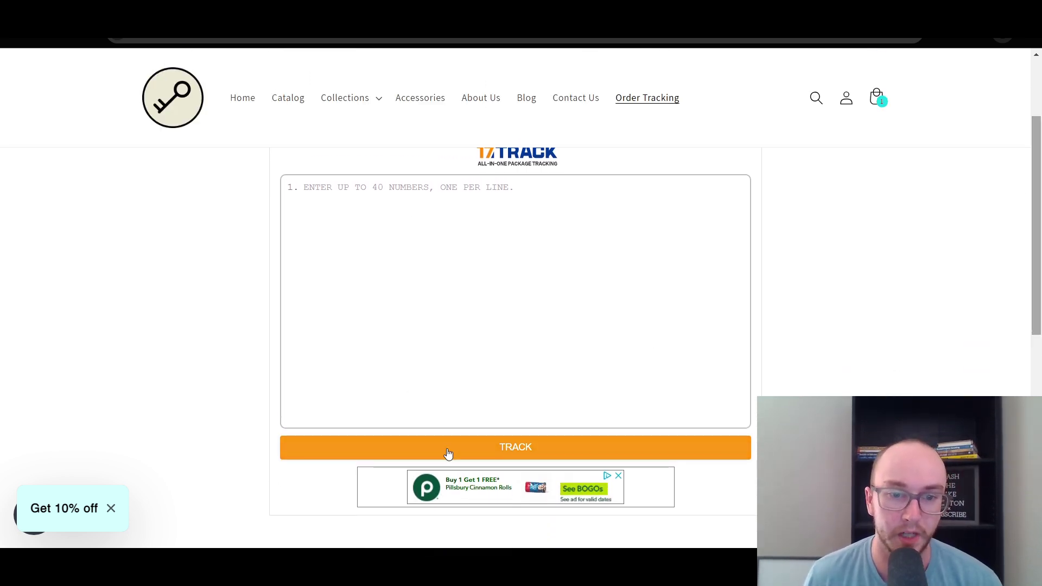
pyautogui.scroll(1, 270, 356)
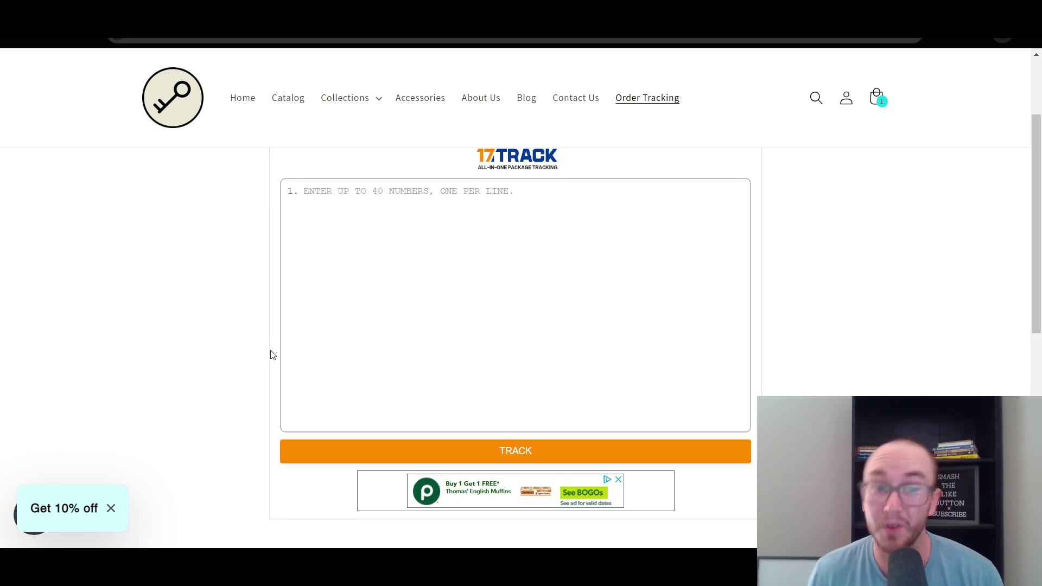
pyautogui.scroll(1, 333, 407)
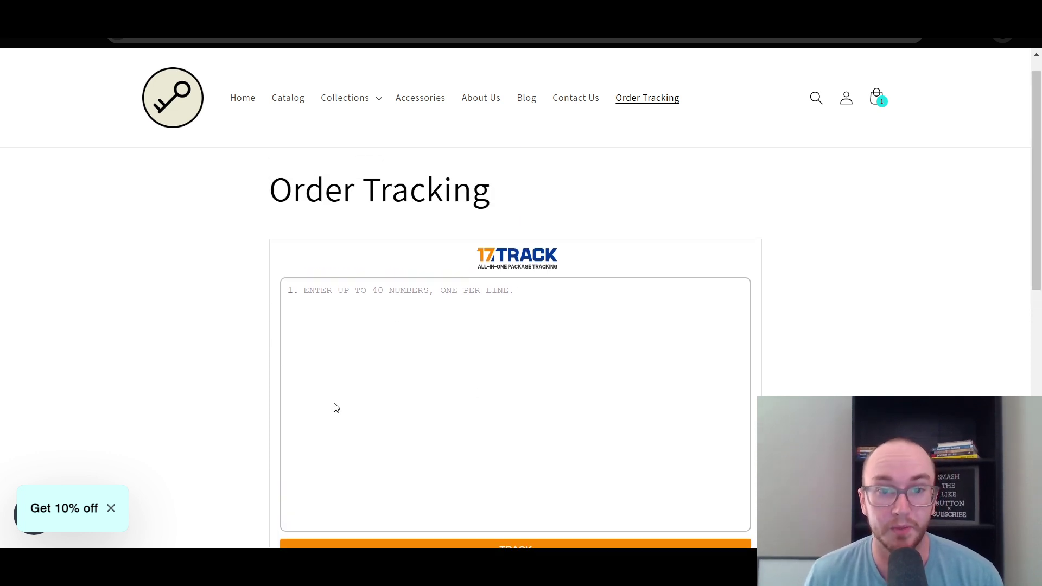
# - Enter 123 on three separate lines of the tracking widget and submit them for tracking
pyautogui.click(448, 341)
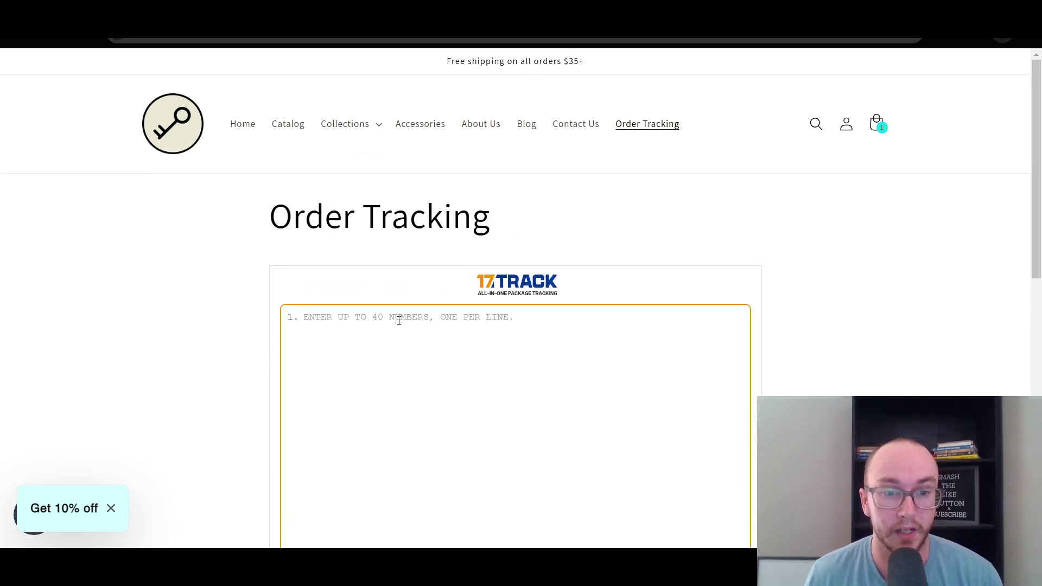
pyautogui.write('123')
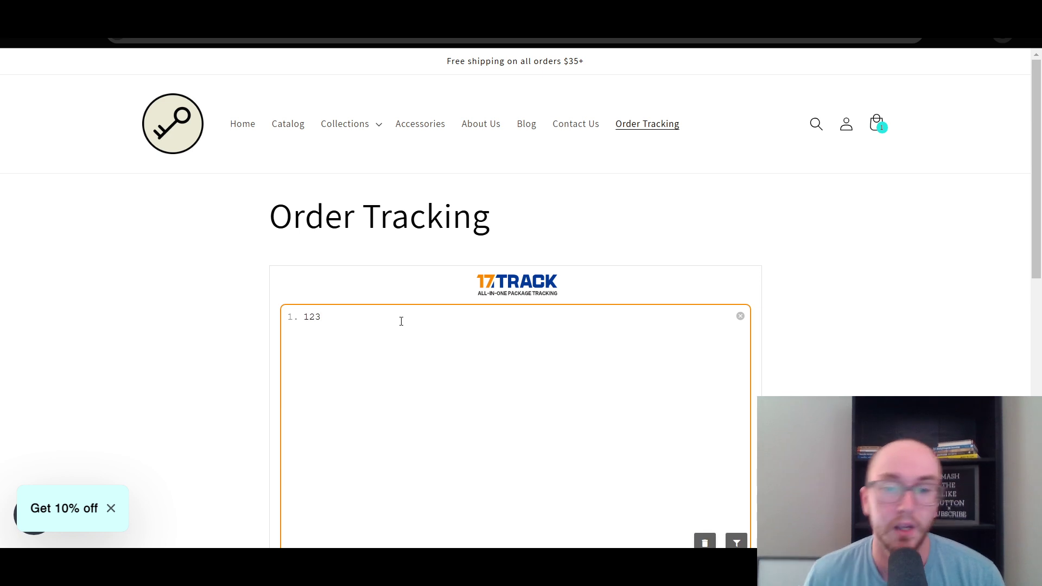
pyautogui.scroll(-2, 430, 291)
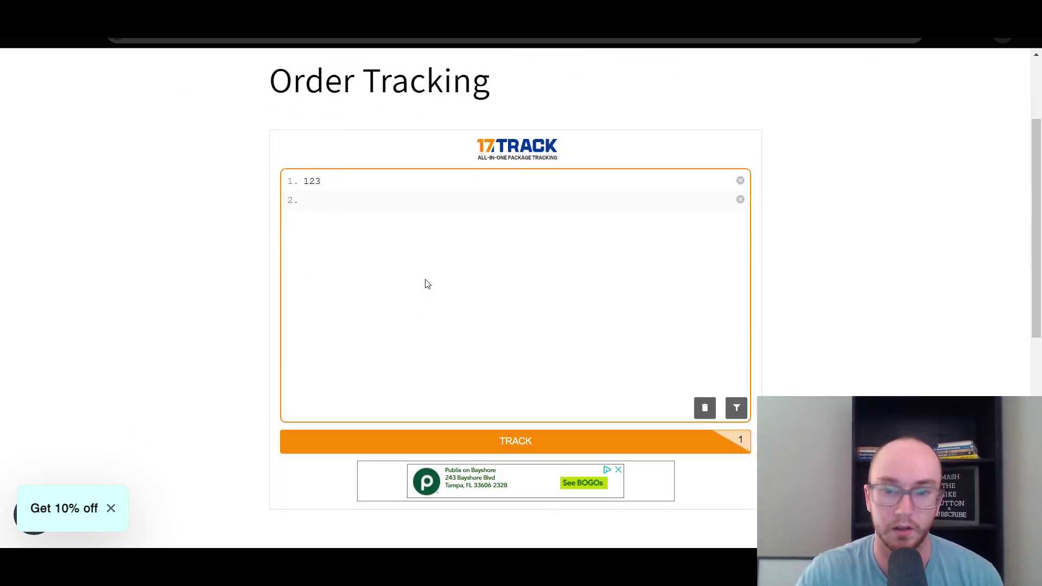
pyautogui.write('123')
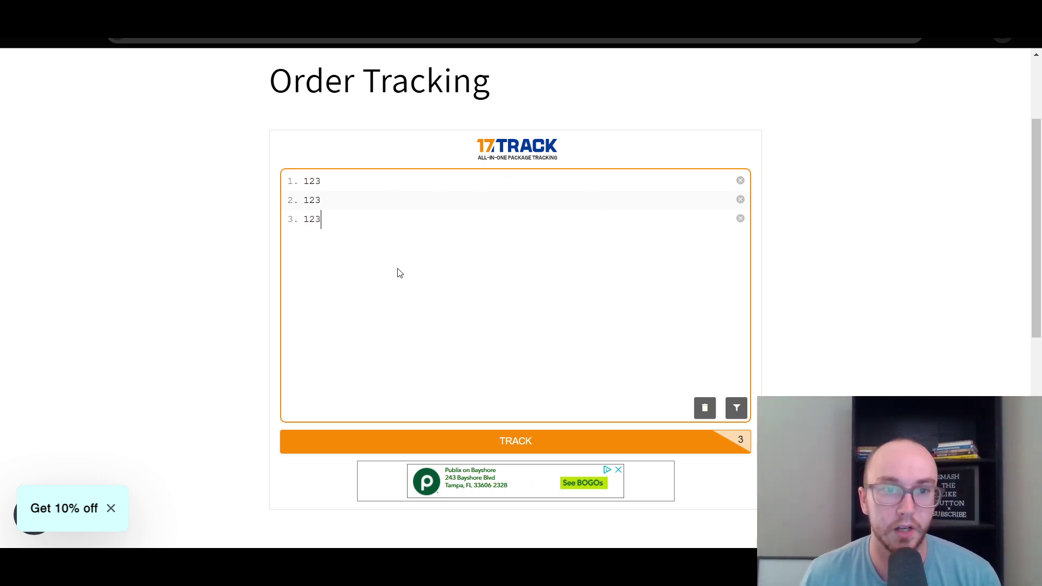
pyautogui.click(422, 442)
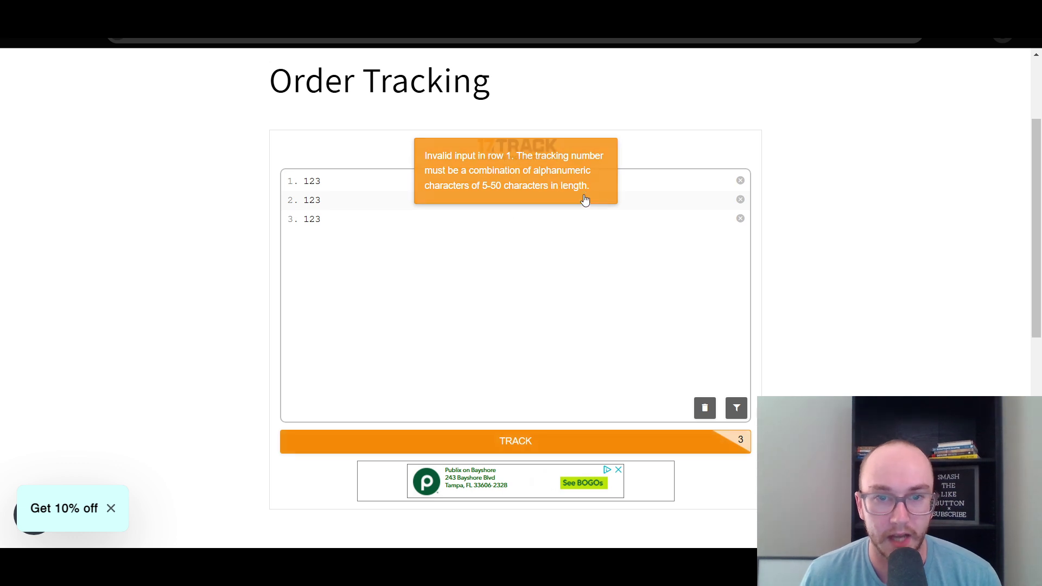
# - Extend the first tracking number to 123123123, remove the second and third entries, and submit it for tracking
pyautogui.click(378, 215)
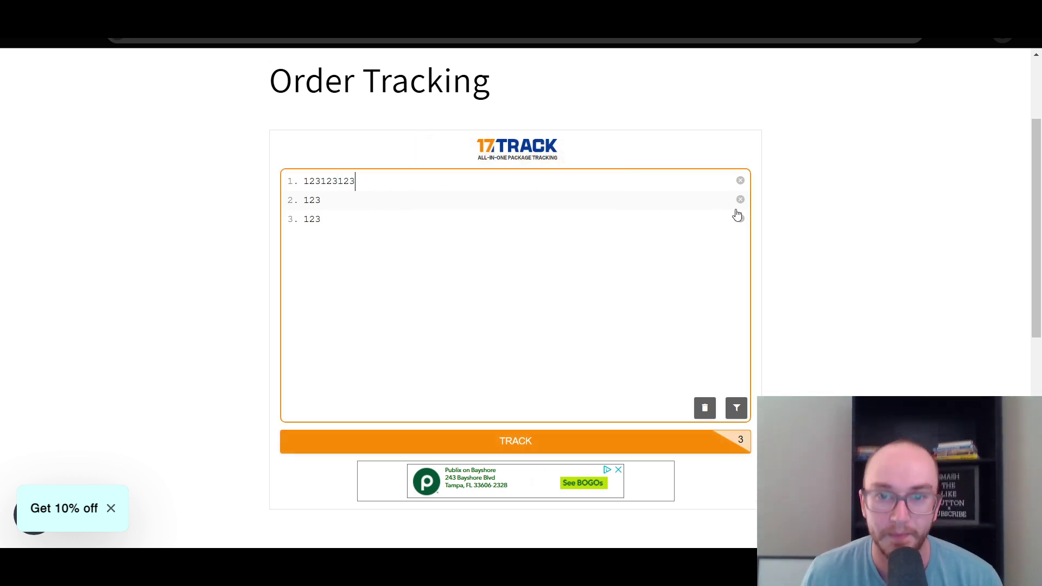
pyautogui.click(516, 441)
pyautogui.click(740, 218)
pyautogui.click(740, 199)
pyautogui.click(516, 441)
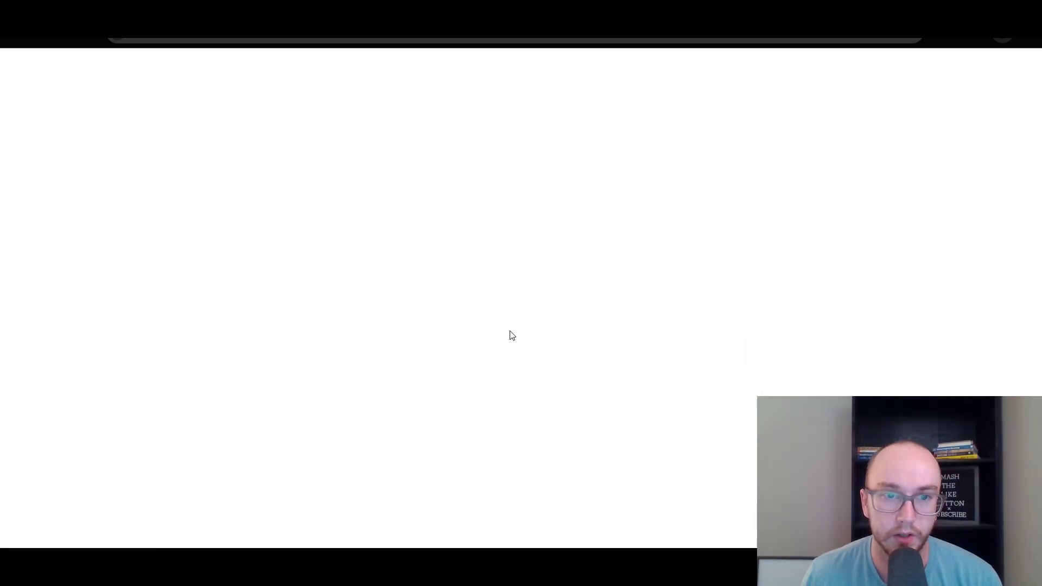
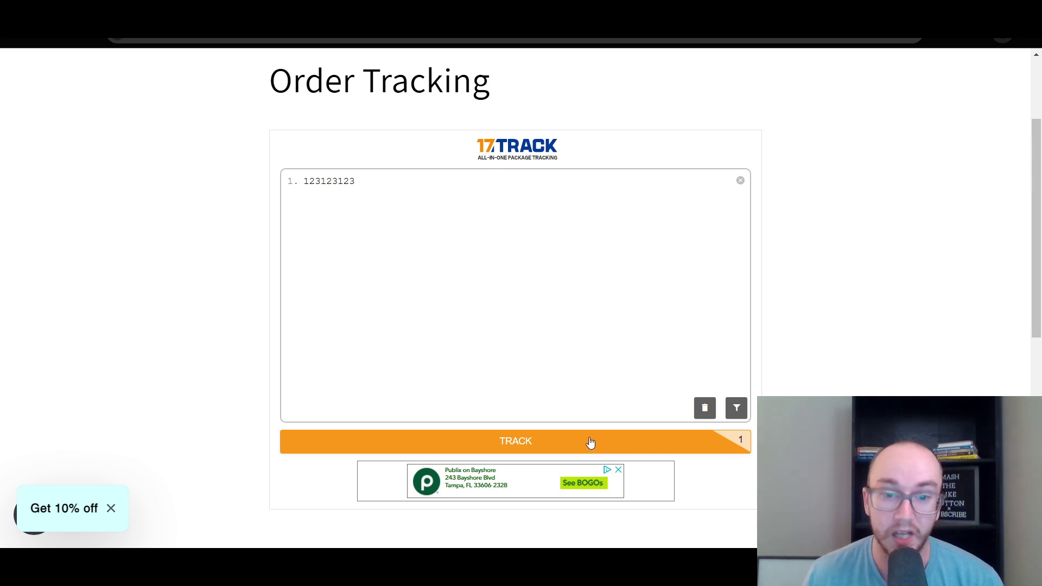
# - Switch to the 17TRACK widget page and look at the Mode I preview and its code
pyautogui.scroll(3, 498, 223)
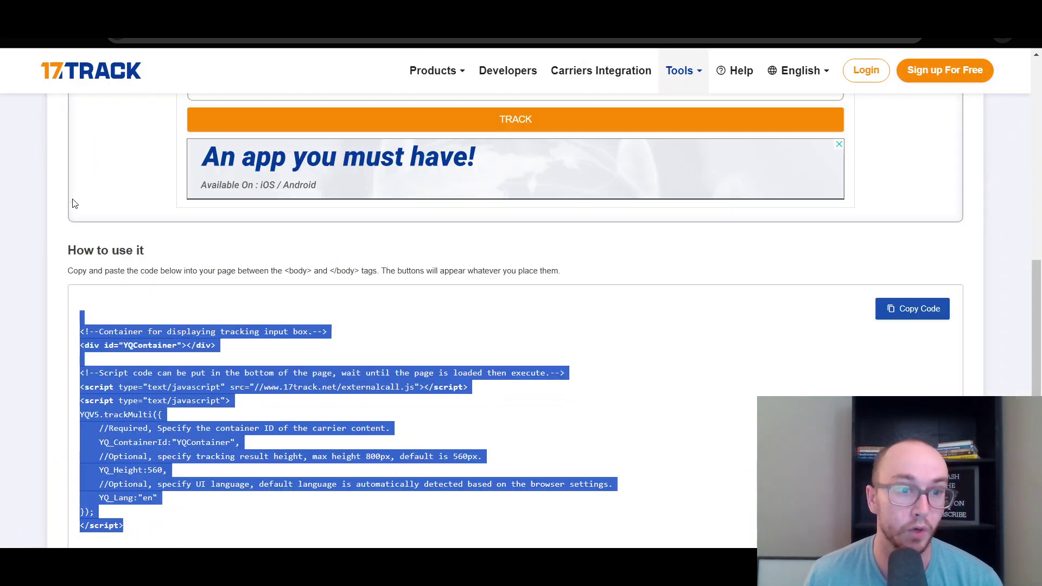
pyautogui.scroll(8, 73, 202)
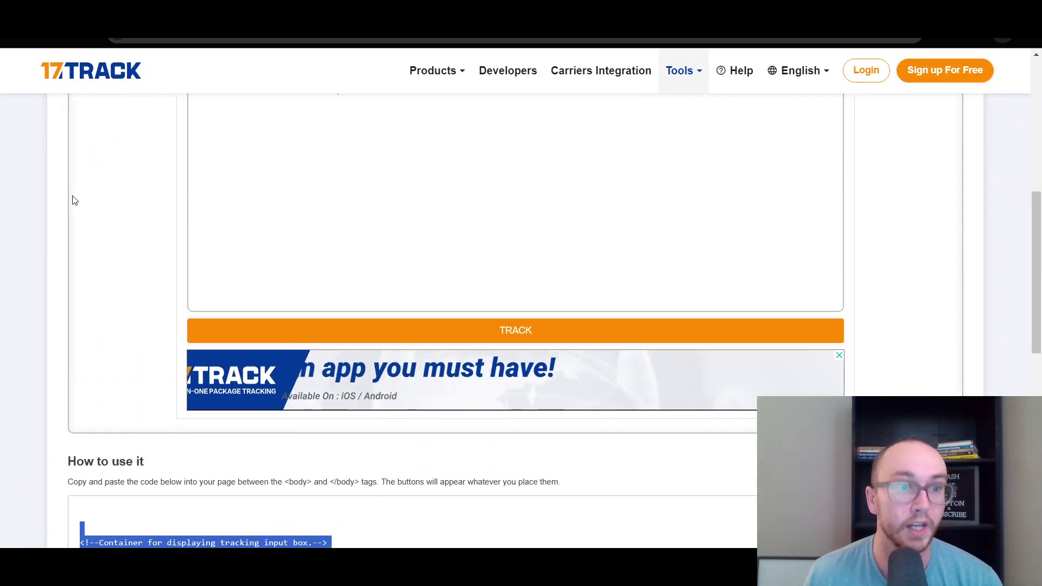
pyautogui.click(89, 185)
pyautogui.scroll(-3, 108, 320)
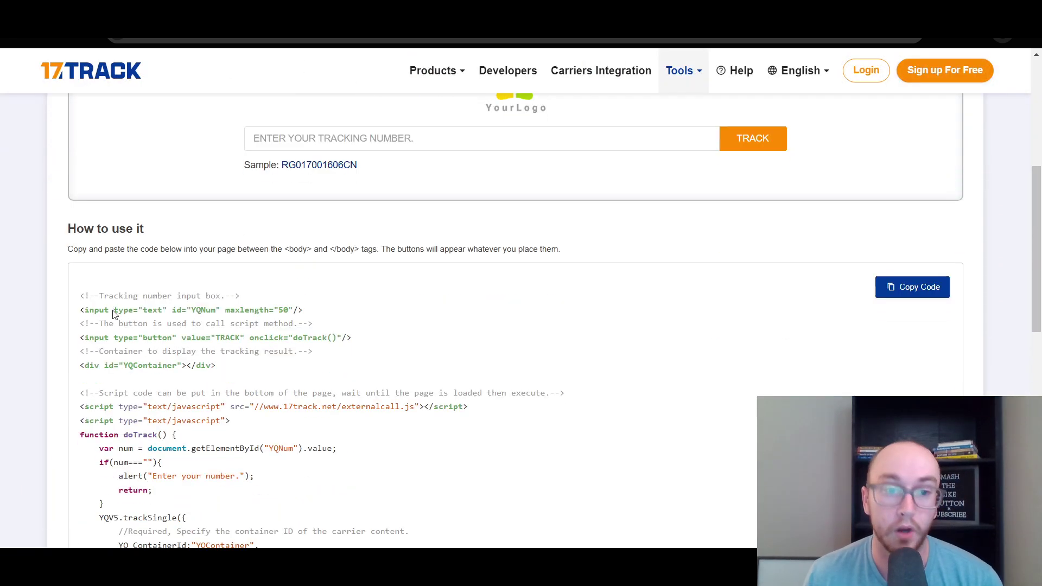
pyautogui.scroll(2, 378, 356)
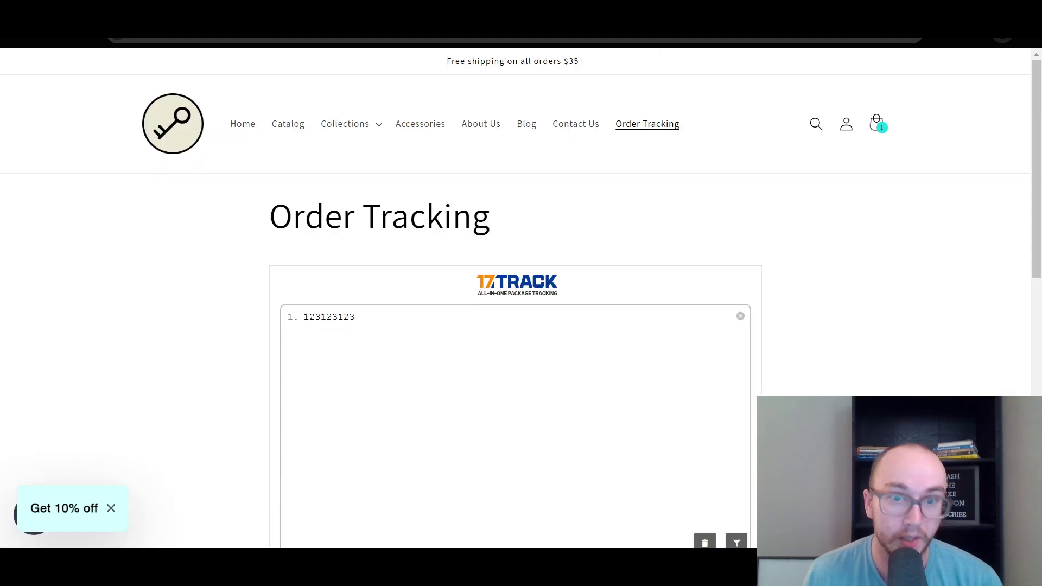
# - Review the storefront's Order Tracking page down to the footer links, and open the store's home page
pyautogui.scroll(-3, 356, 205)
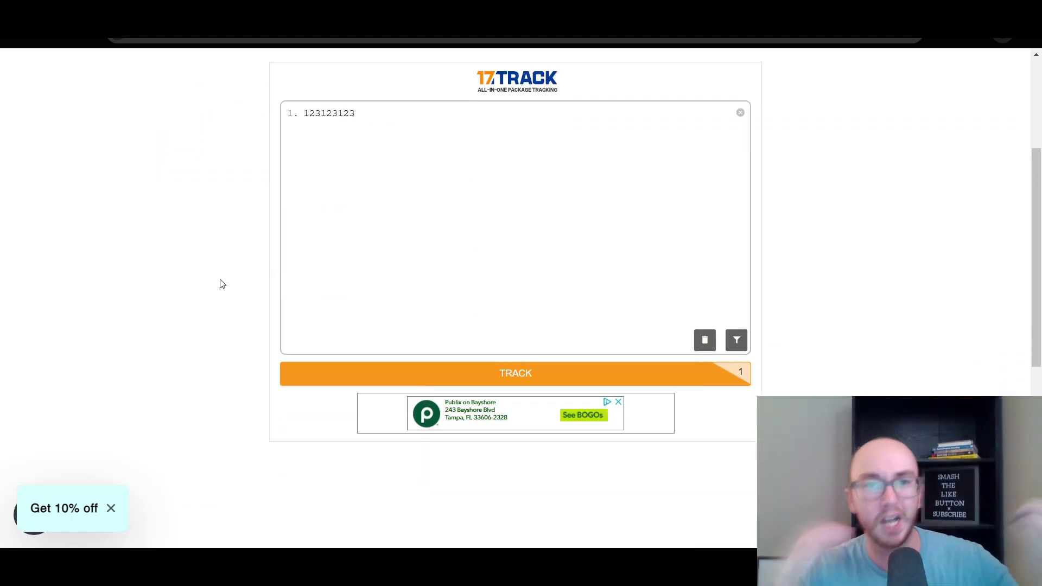
pyautogui.scroll(-1, 223, 283)
pyautogui.scroll(-6, 223, 283)
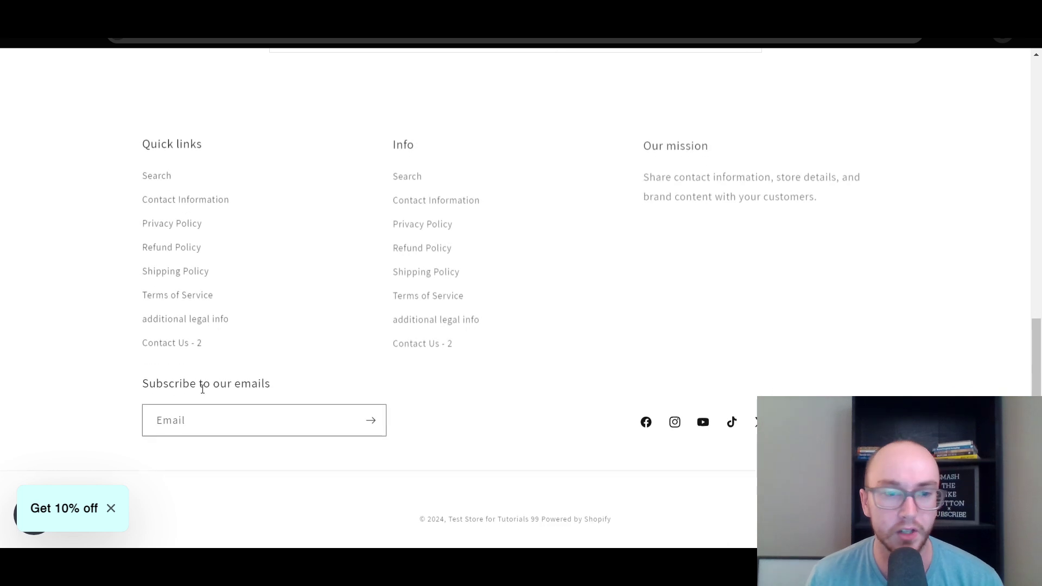
pyautogui.scroll(10, 203, 386)
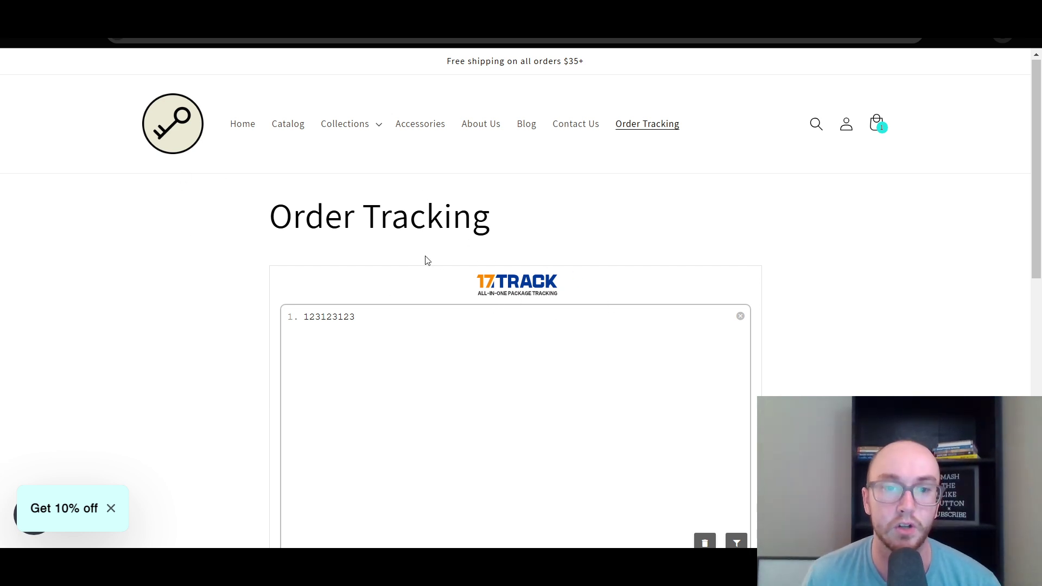
pyautogui.click(187, 131)
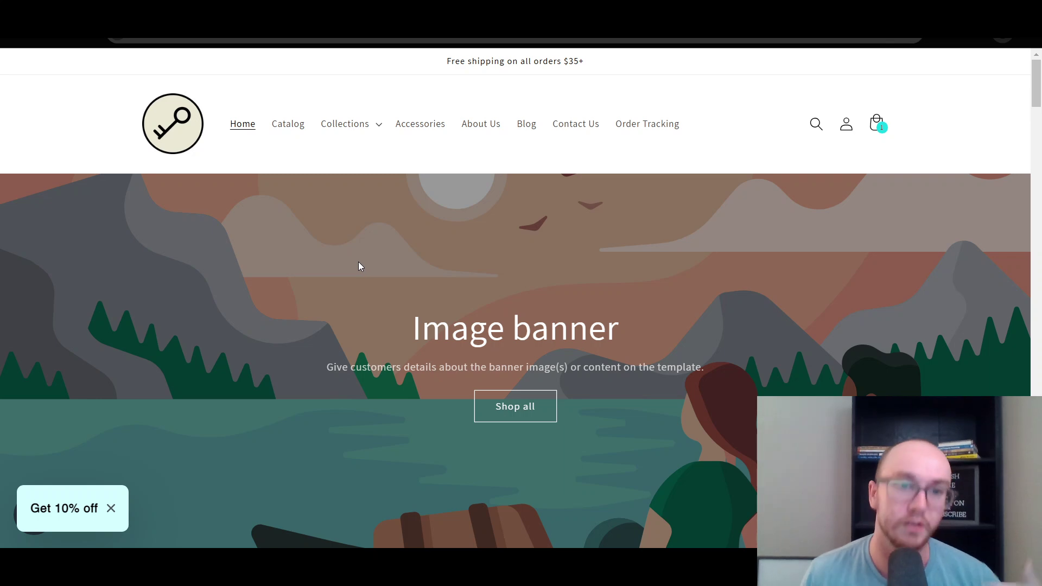
# - Check the admin page editor and 17TRACK's Mode II and Mode I options, and return to the storefront
pyautogui.hotkey('ctrl', 'shift', 'Tab')
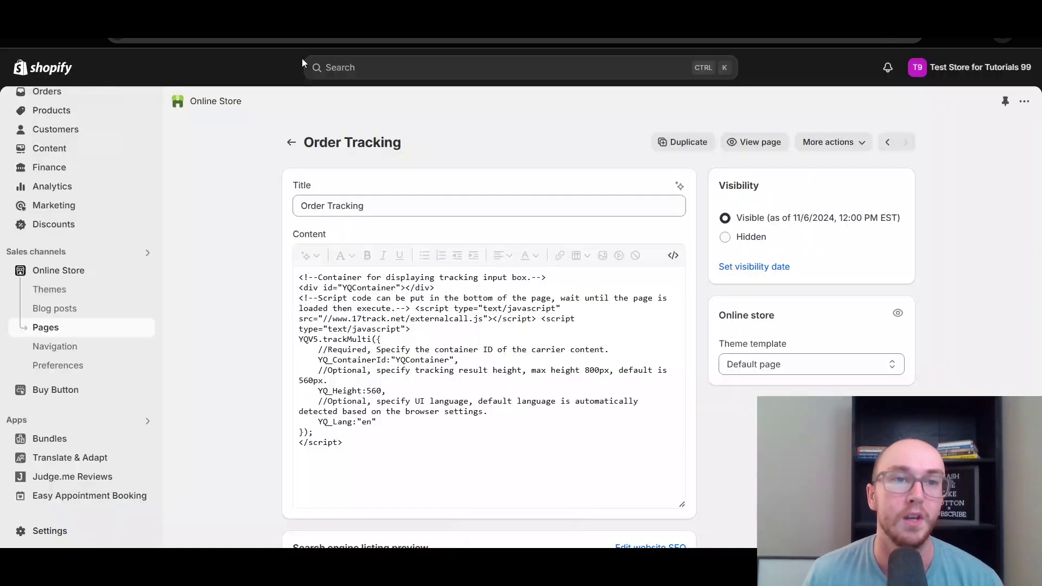
pyautogui.hotkey('ctrl', 'Tab')
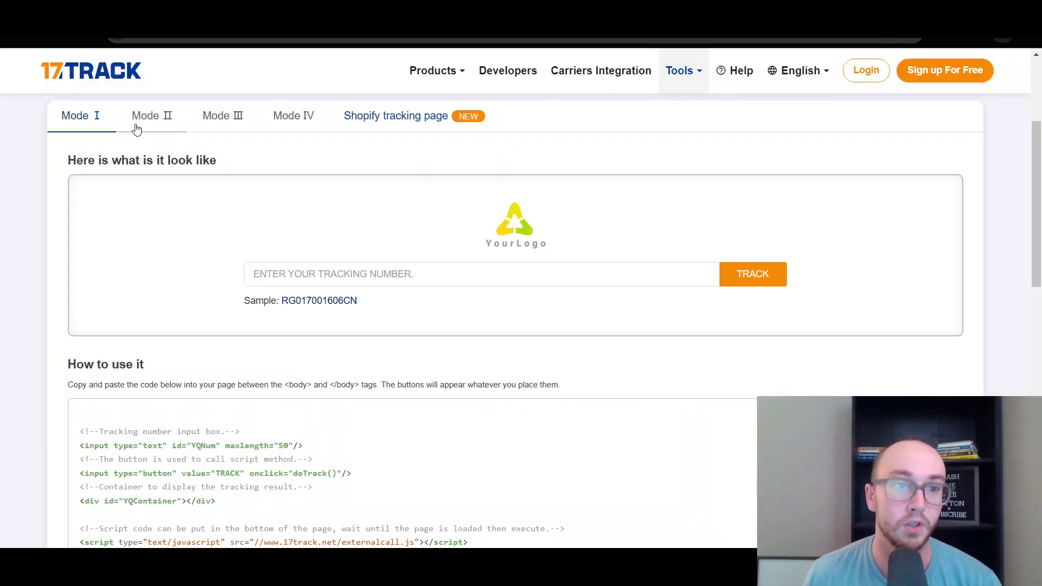
pyautogui.click(136, 122)
pyautogui.click(88, 125)
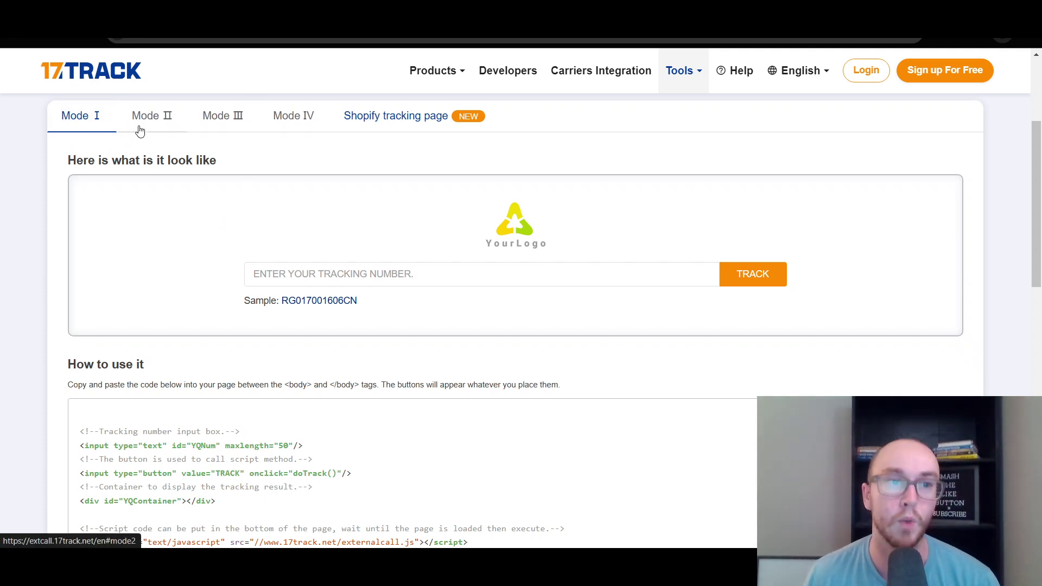
pyautogui.hotkey('ctrl', 'Tab')
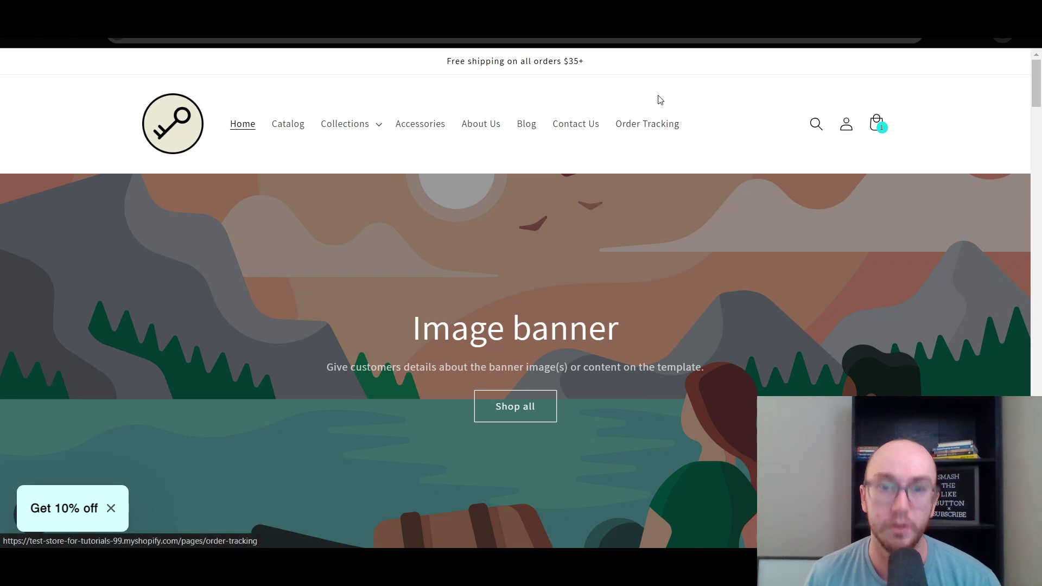
# - Open the Order Tracking page from the storefront's header menu and review the tracking widget and the page below it
pyautogui.click(659, 126)
pyautogui.moveTo(1035, 248); pyautogui.dragTo(1035, 162)
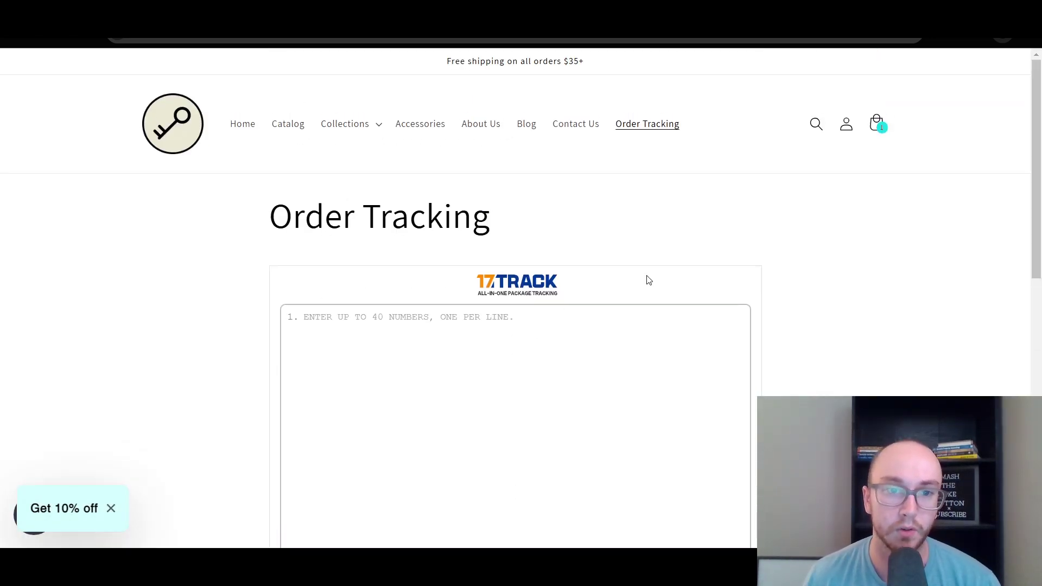
pyautogui.scroll(-3, 244, 325)
pyautogui.scroll(3, 246, 325)
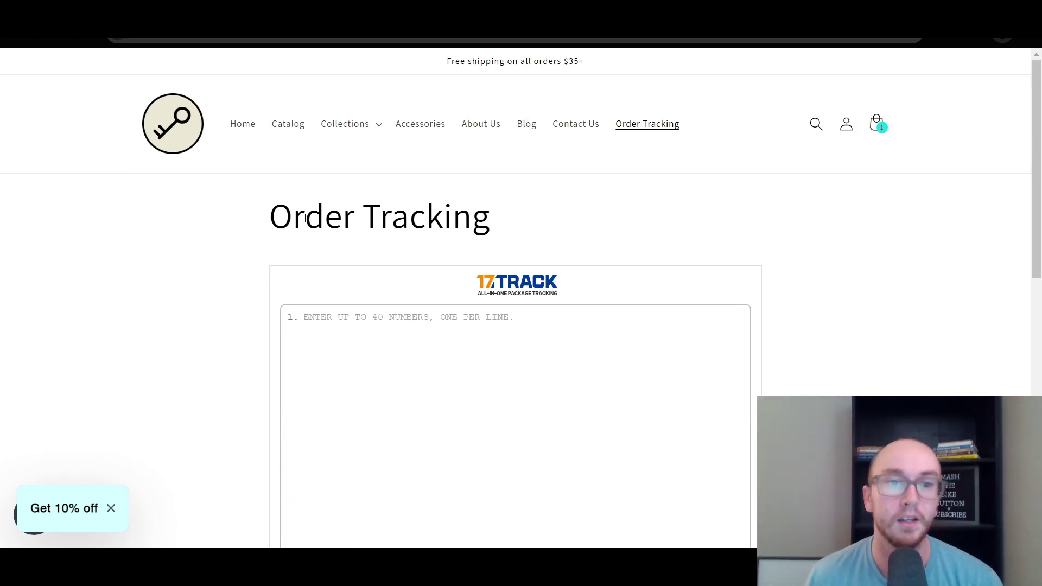
pyautogui.scroll(-5, 965, 249)
pyautogui.scroll(5, 819, 291)
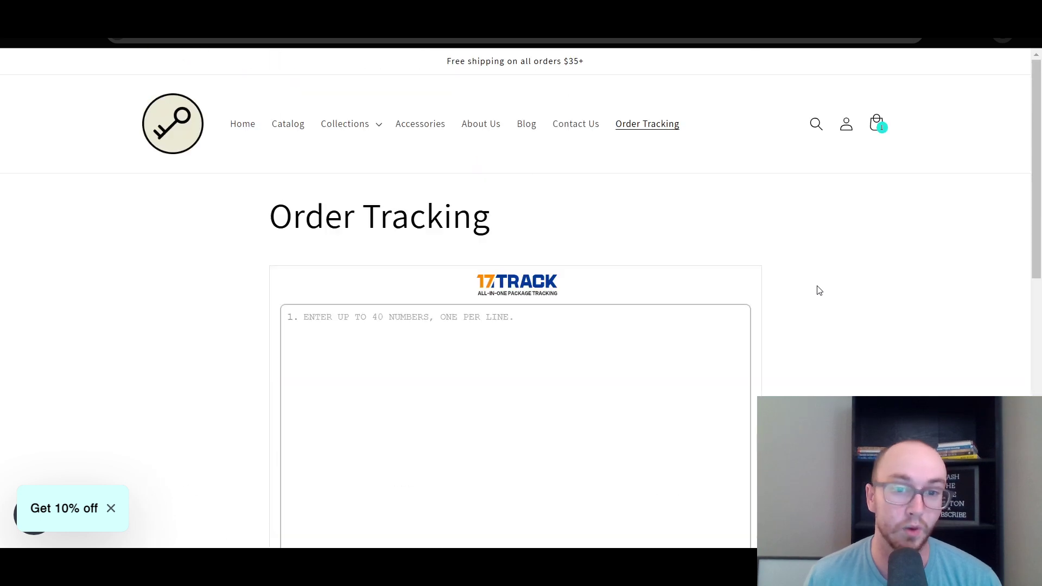